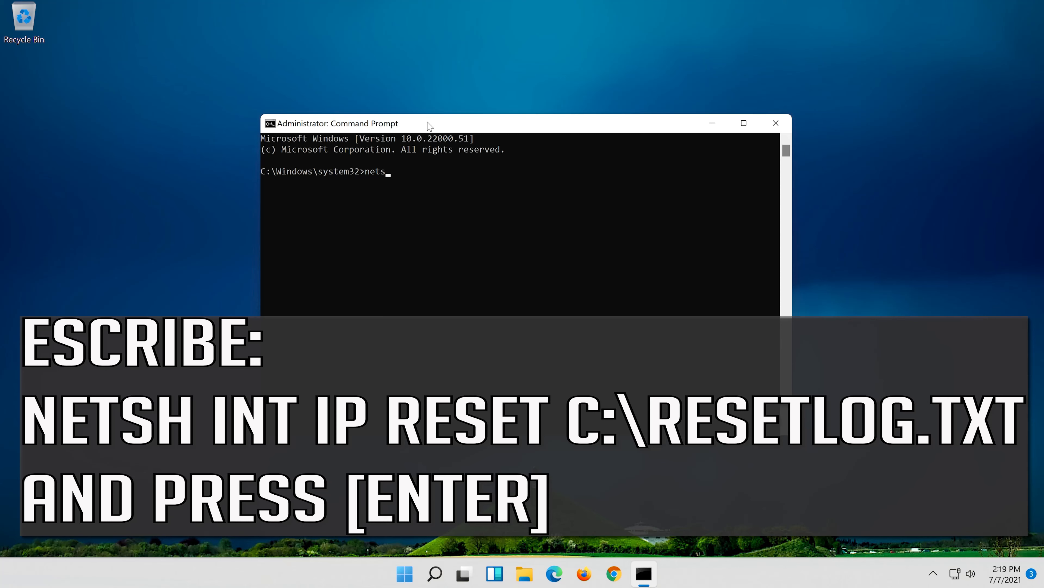
Run netsh int ip reset c:\resetlog.txt to reset the TCP/IP stack with a log file
type("h int ip reset c:\\reset")
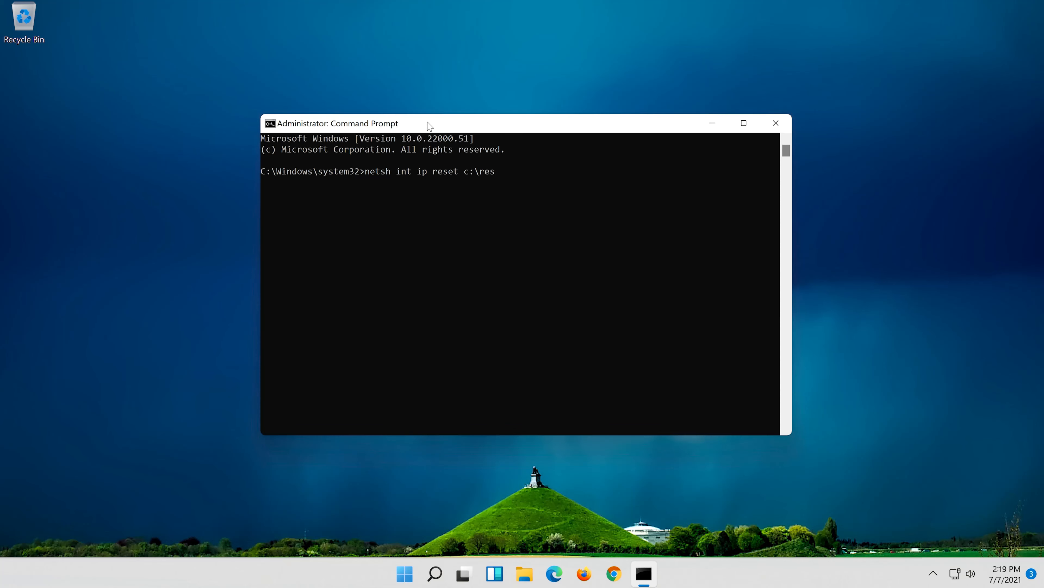
type("log.txt")
key("Return")
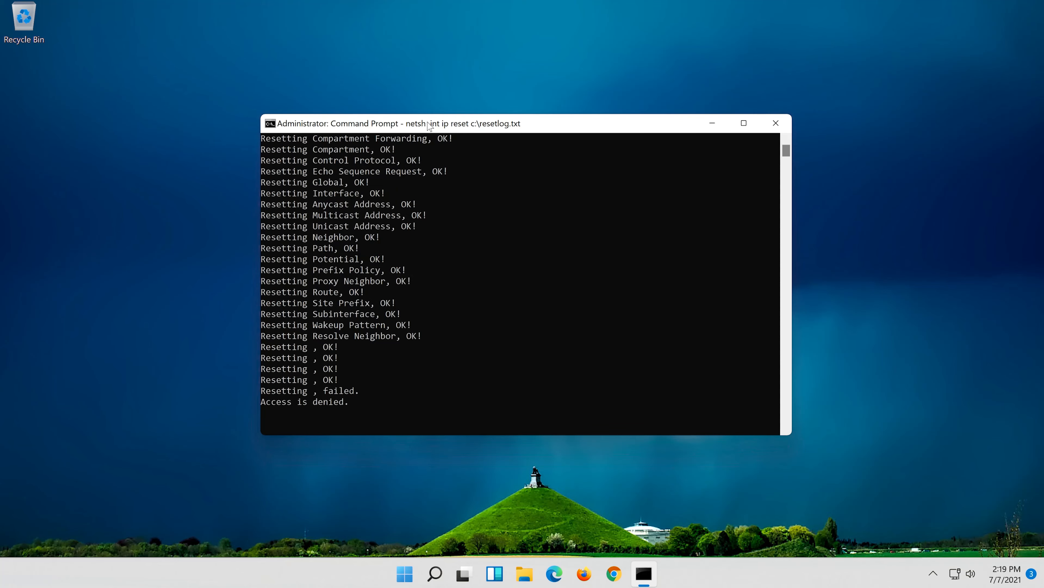
Reset the Winsock catalog with the command netsh winsock reset
type("n")
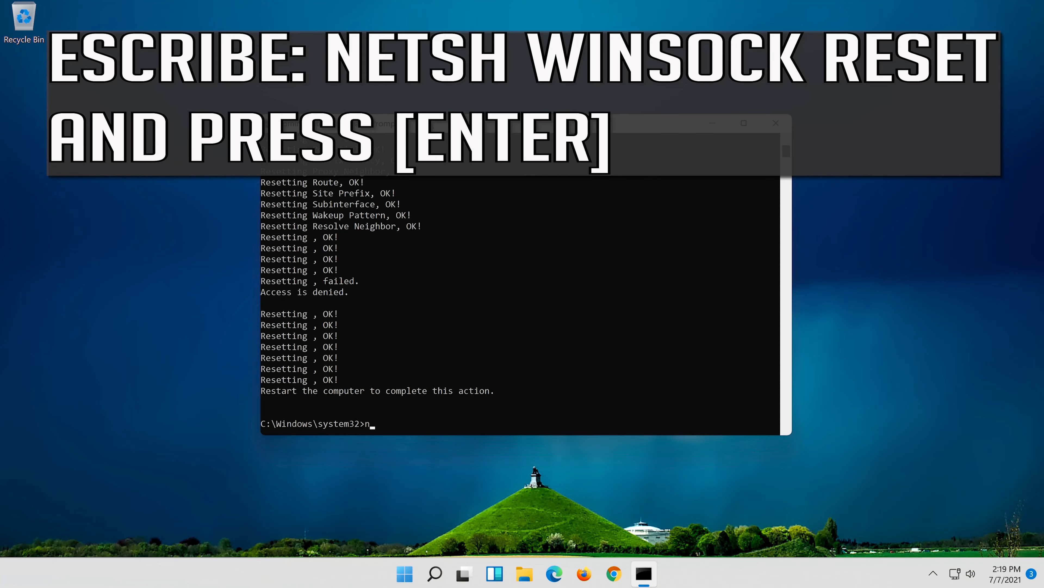
type("etsh winsock reset")
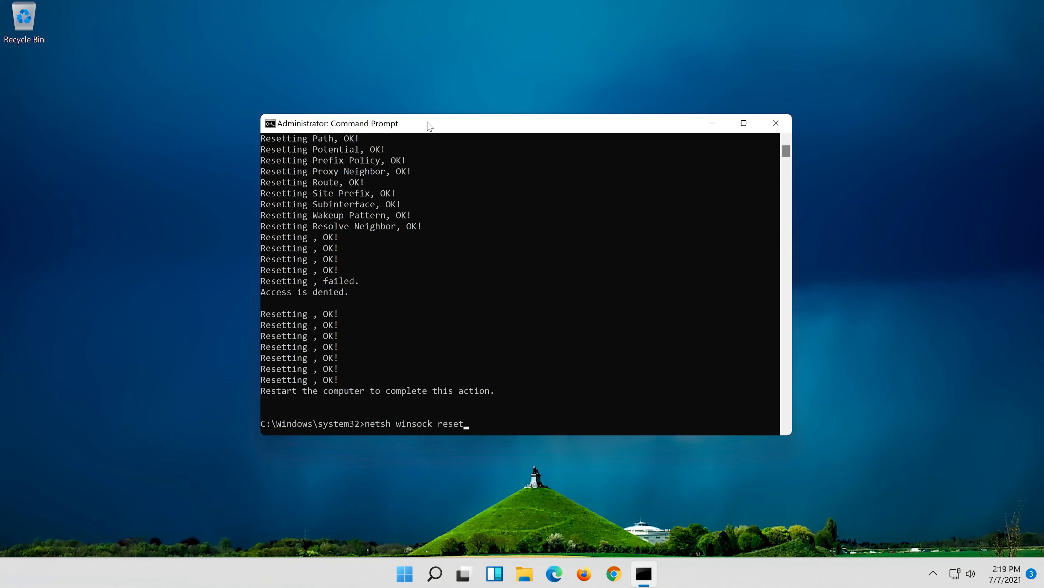
key("Return")
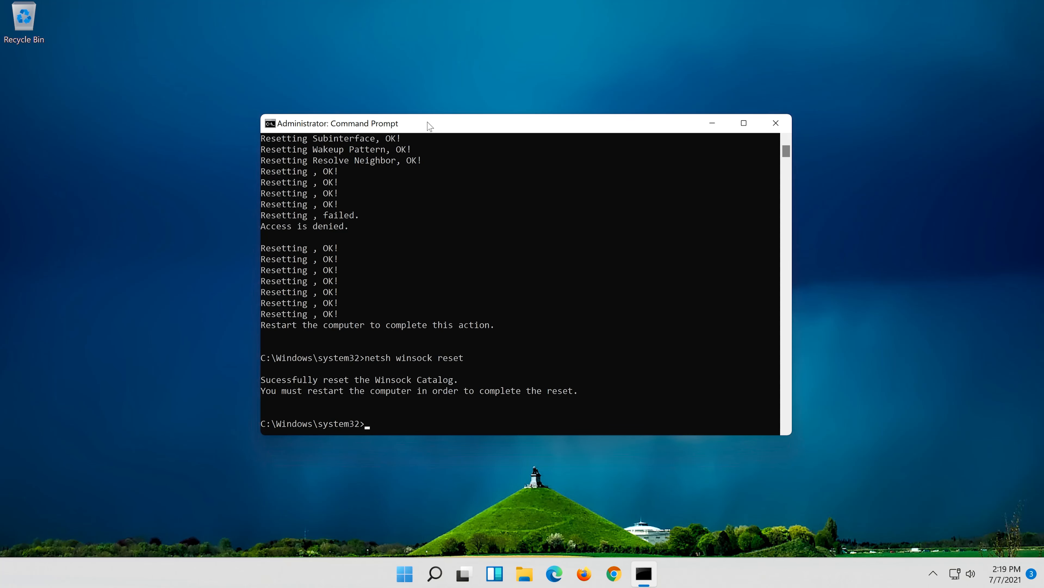
Flush the DNS resolver cache with the command ipconfig /flushdns
type("ipconfig")
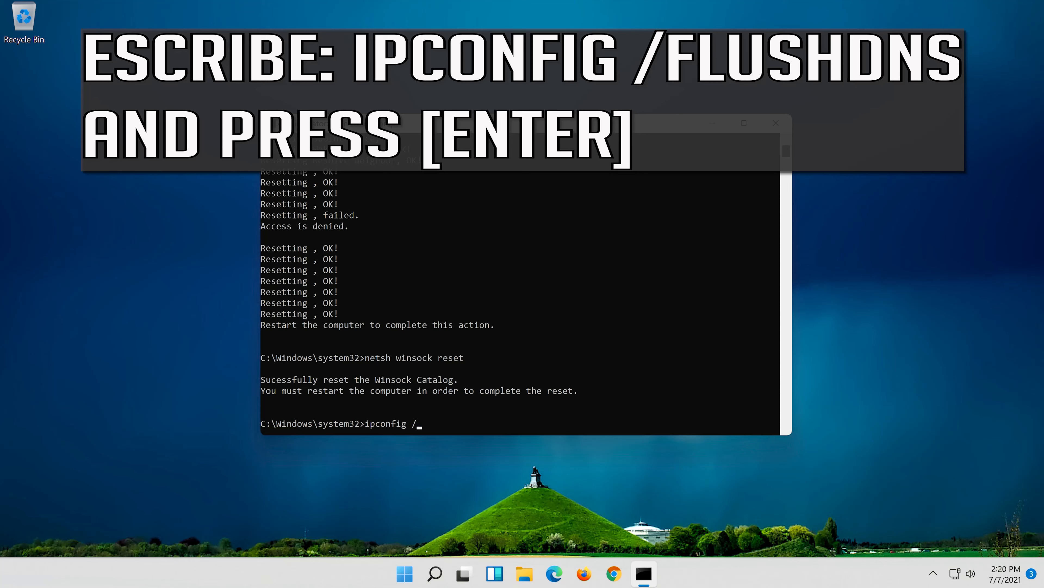
type(" /flushdns")
key("Return")
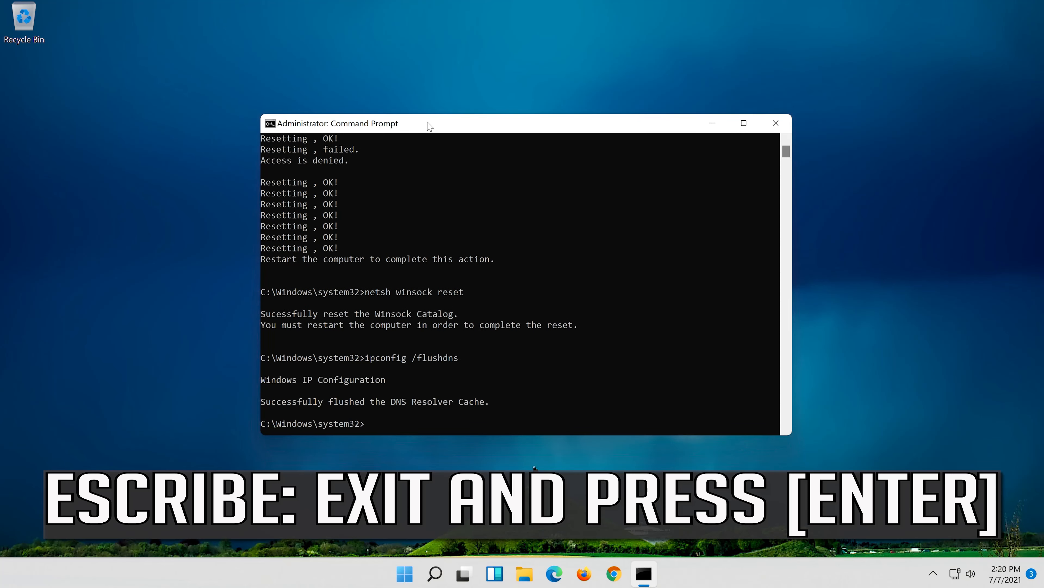
End the command session with exit and restart the computer
type("exit")
key("Return")
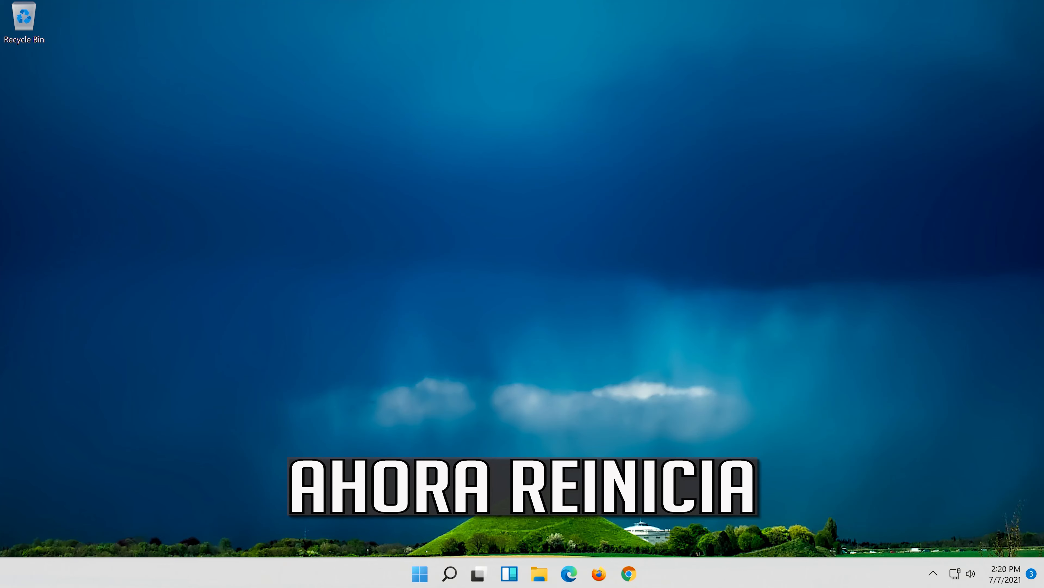
left_click(427, 580)
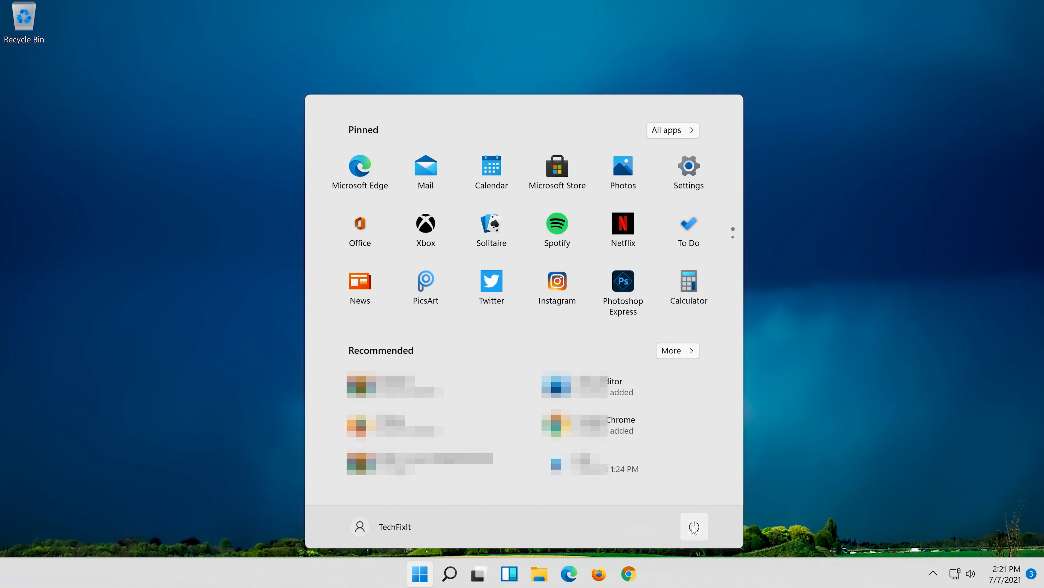
left_click(692, 525)
left_click(695, 497)
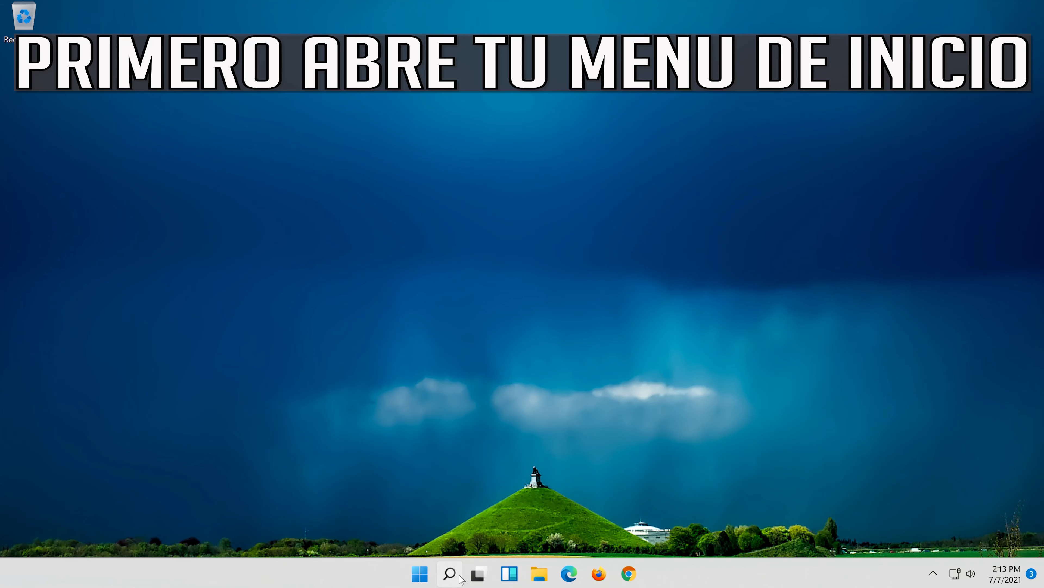
Search for the Settings app, open it and go to the Network & internet category
left_click(450, 573)
type("settings")
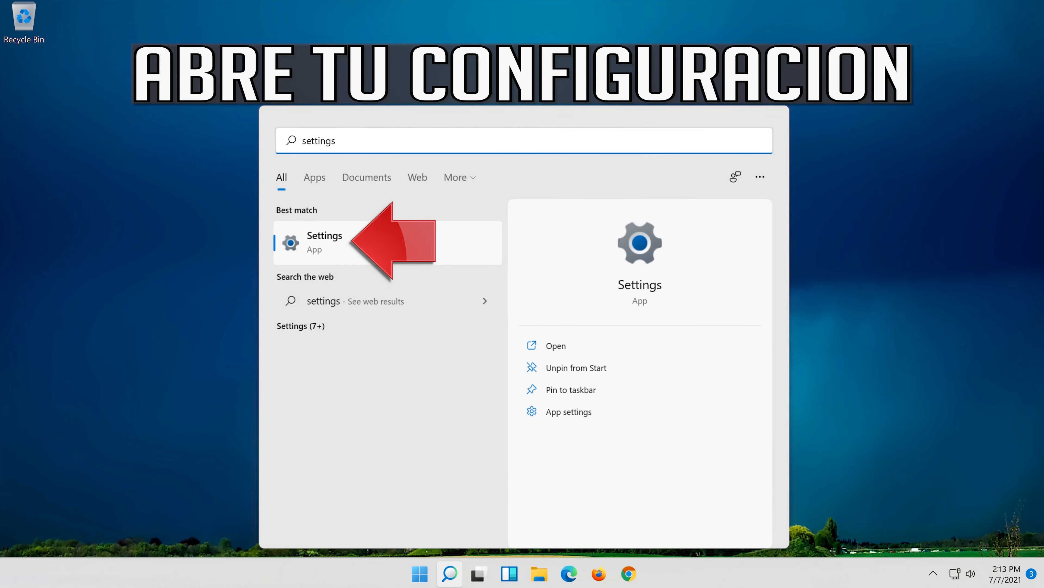
left_click(373, 249)
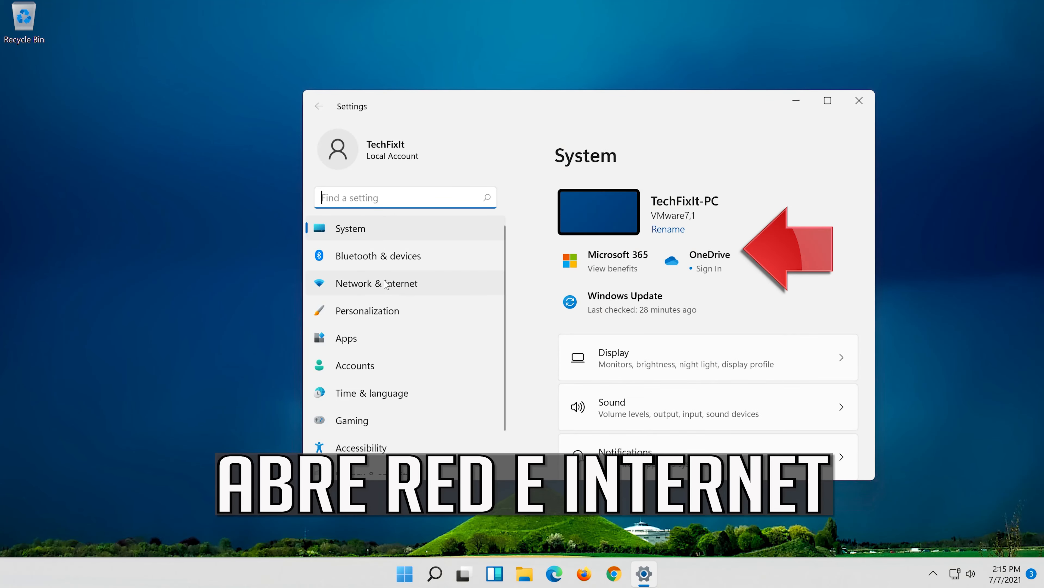
left_click(405, 287)
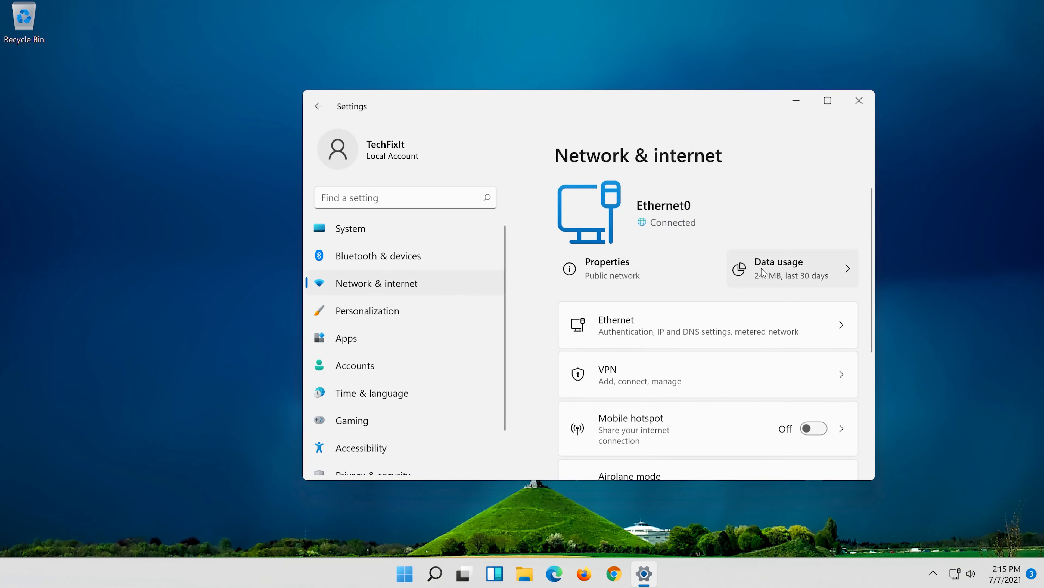
Reset all network adapters with Network reset from the advanced network settings, confirm it and dismiss the sign-out notice
scroll(752, 273, "down", 5)
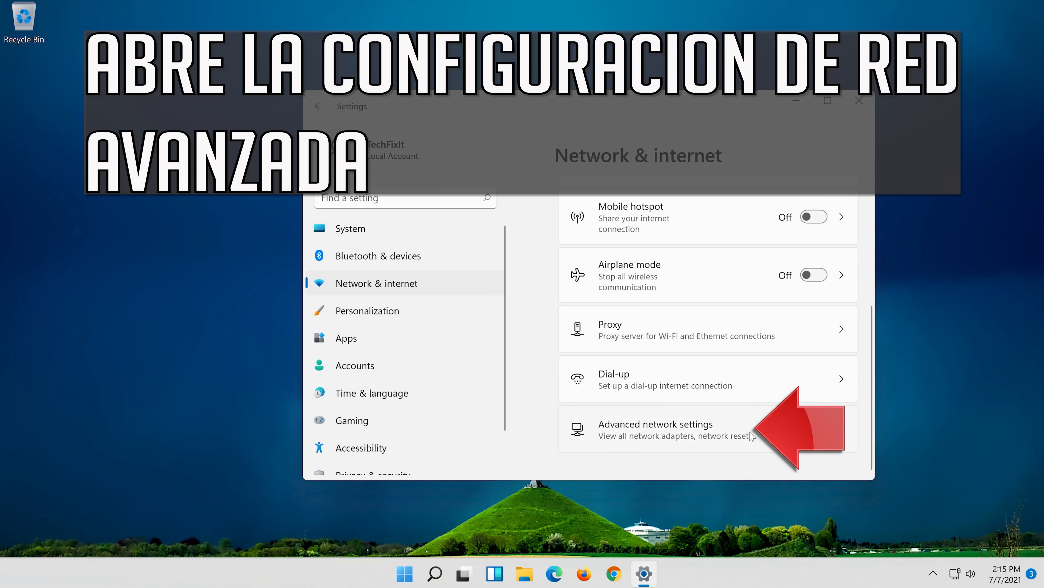
left_click(640, 436)
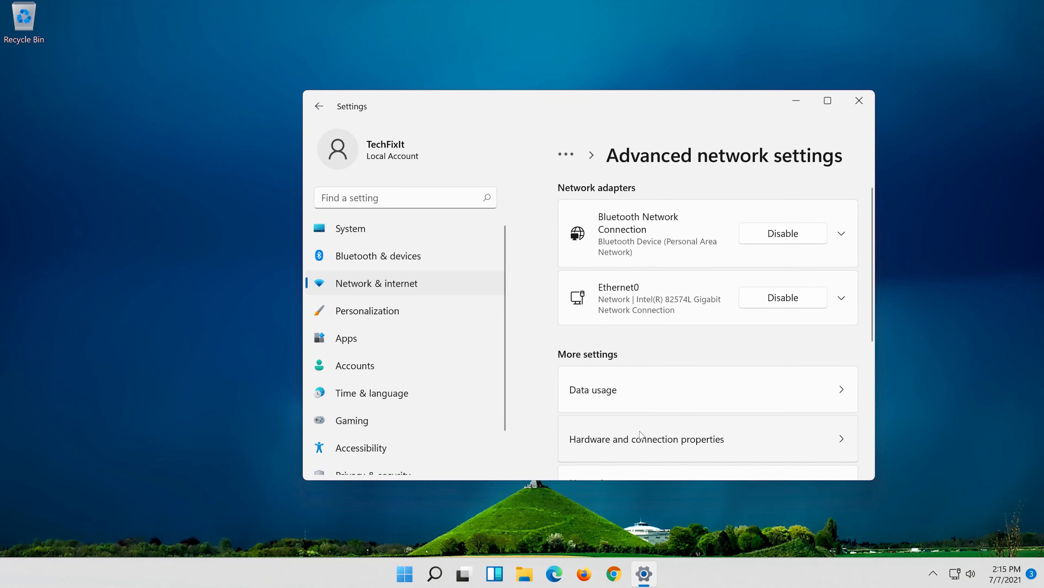
scroll(640, 435, "down", 5)
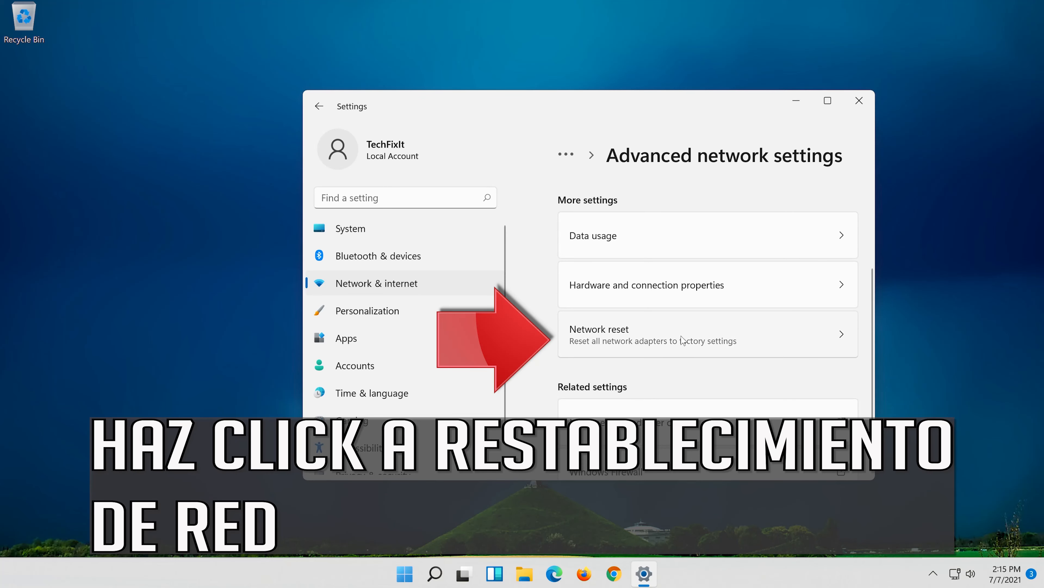
left_click(681, 339)
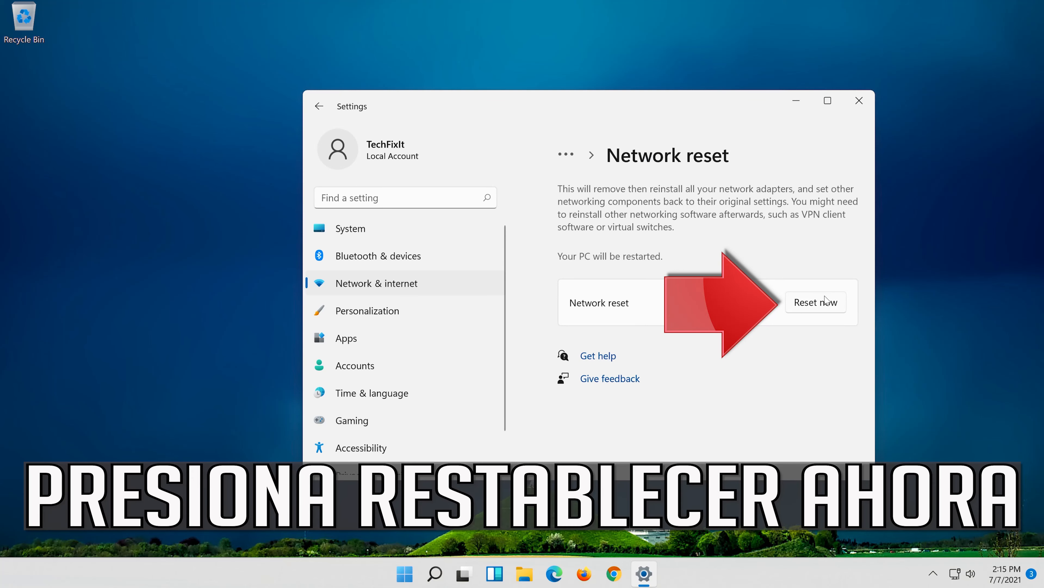
left_click(819, 301)
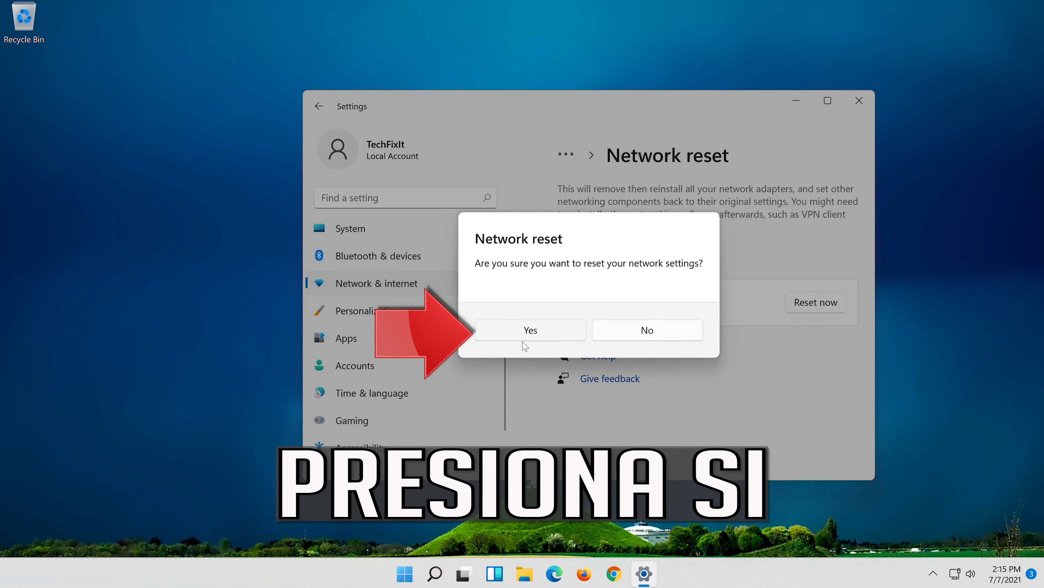
left_click(540, 333)
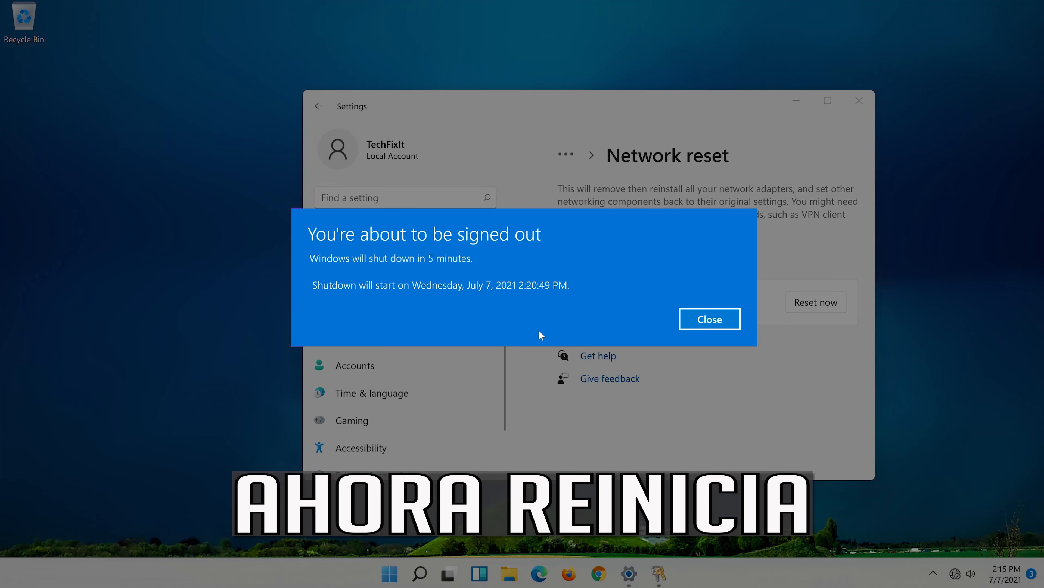
left_click(706, 322)
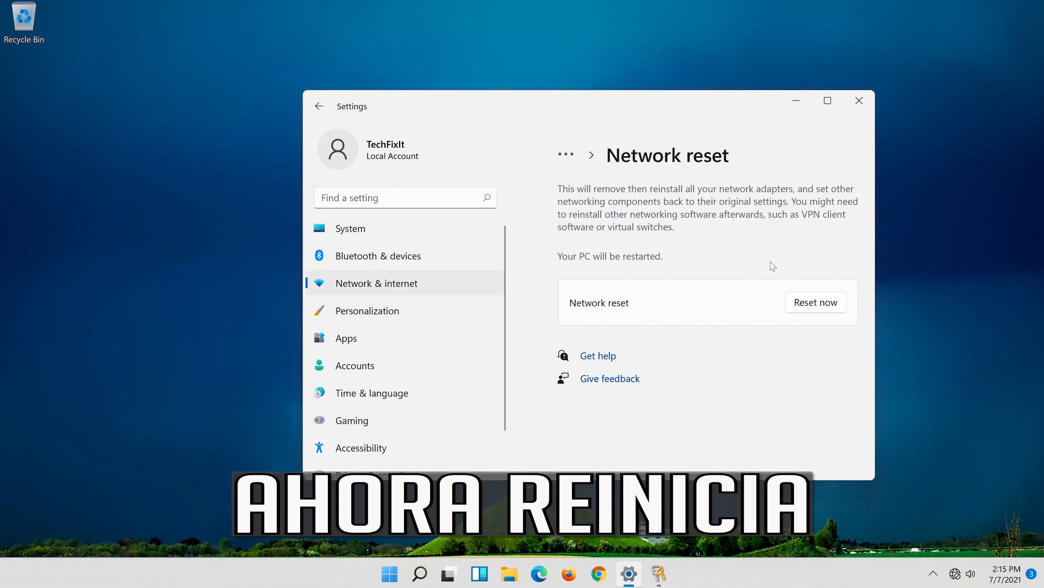
Close Settings and restart the computer
left_click(860, 103)
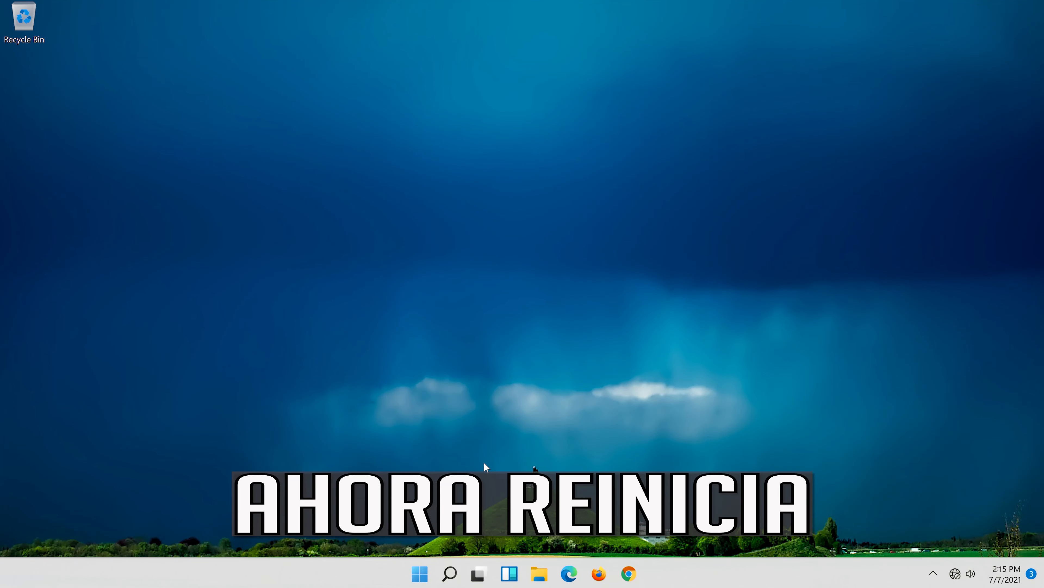
left_click(409, 582)
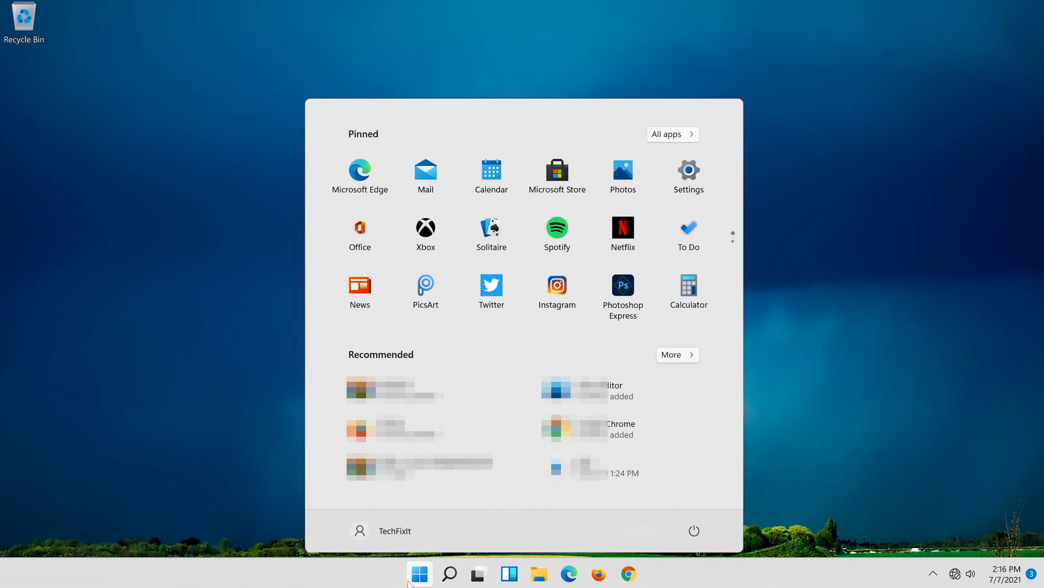
left_click(694, 526)
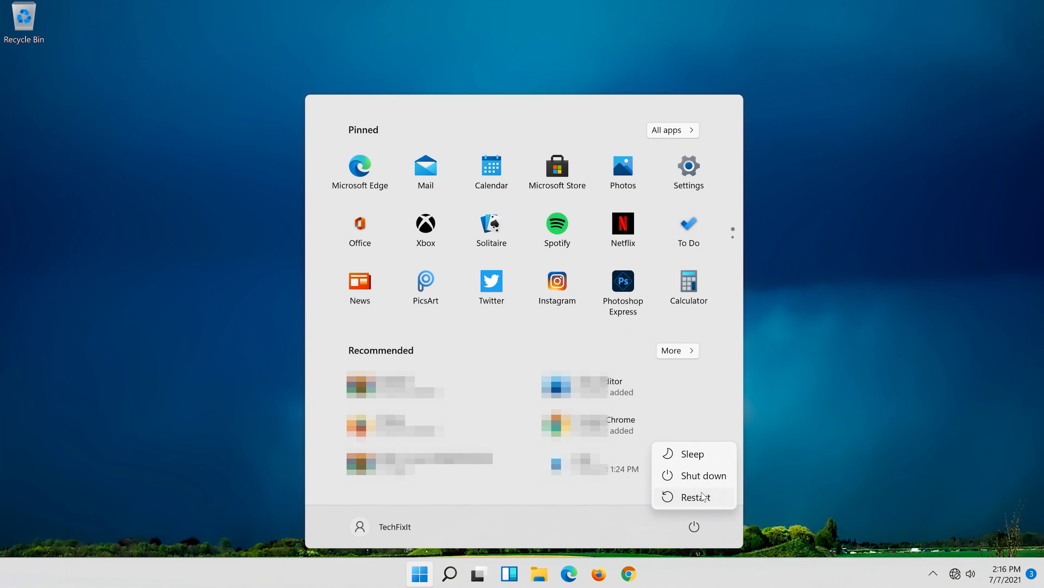
left_click(704, 496)
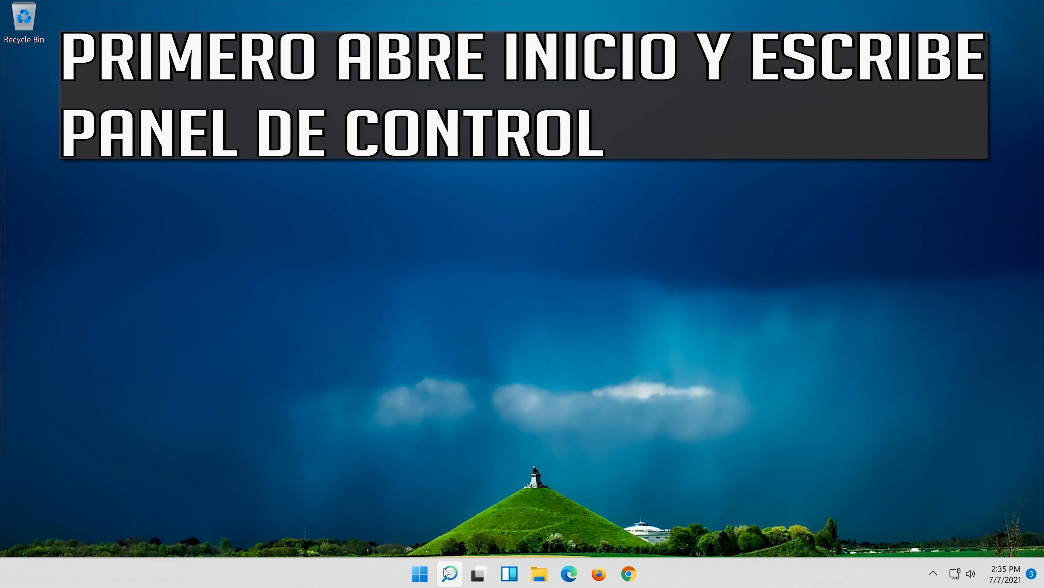
Search for Control Panel and open its Network and Sharing Center under Network and Internet
left_click(447, 572)
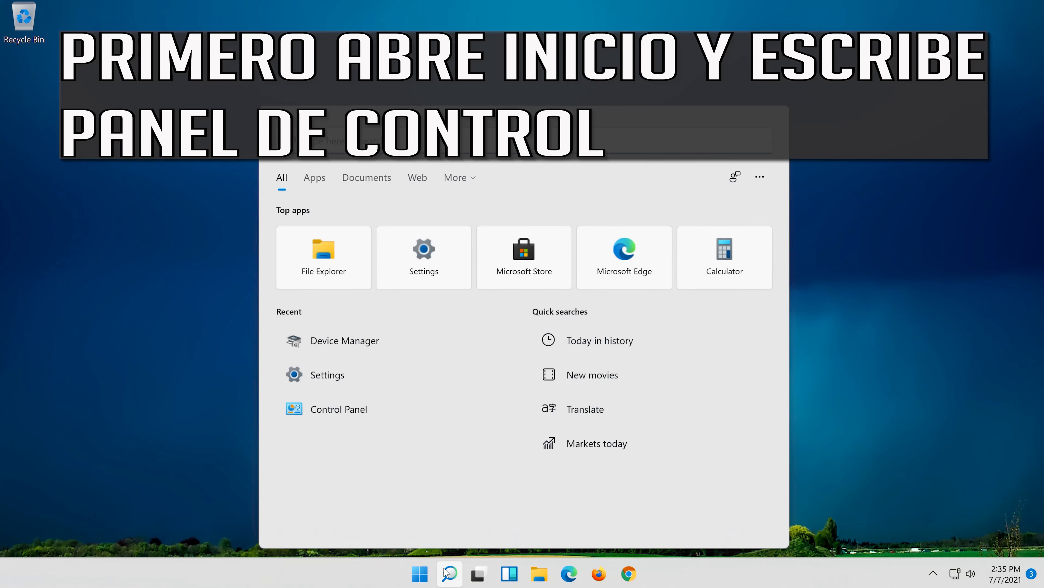
type("control pa")
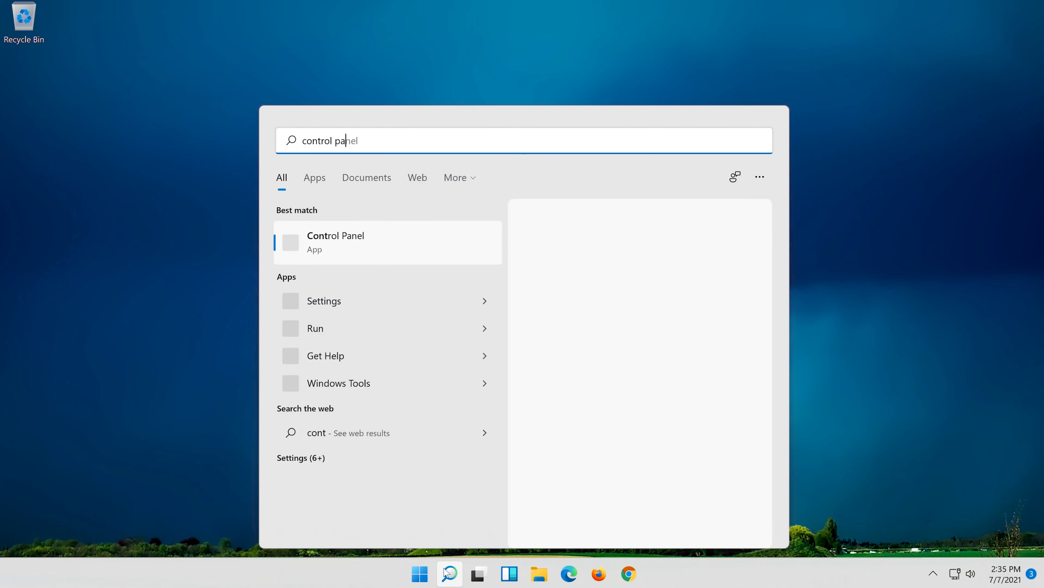
type("nel")
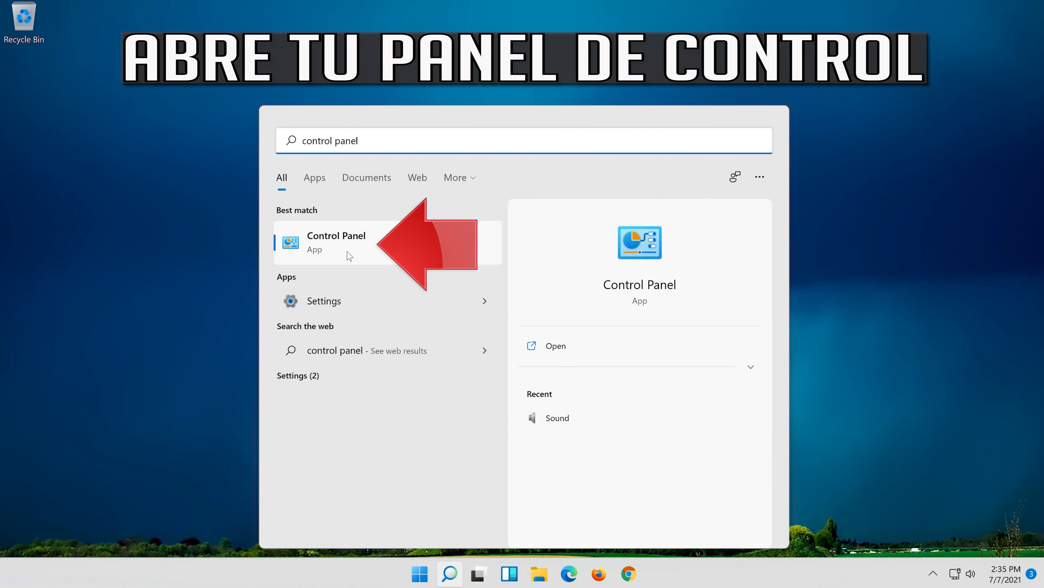
left_click(381, 256)
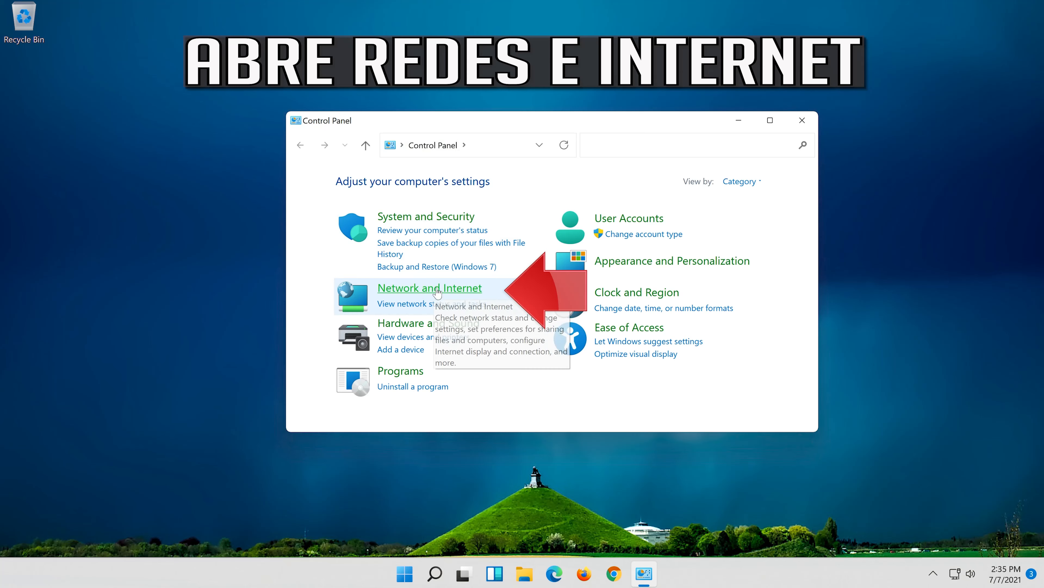
left_click(452, 288)
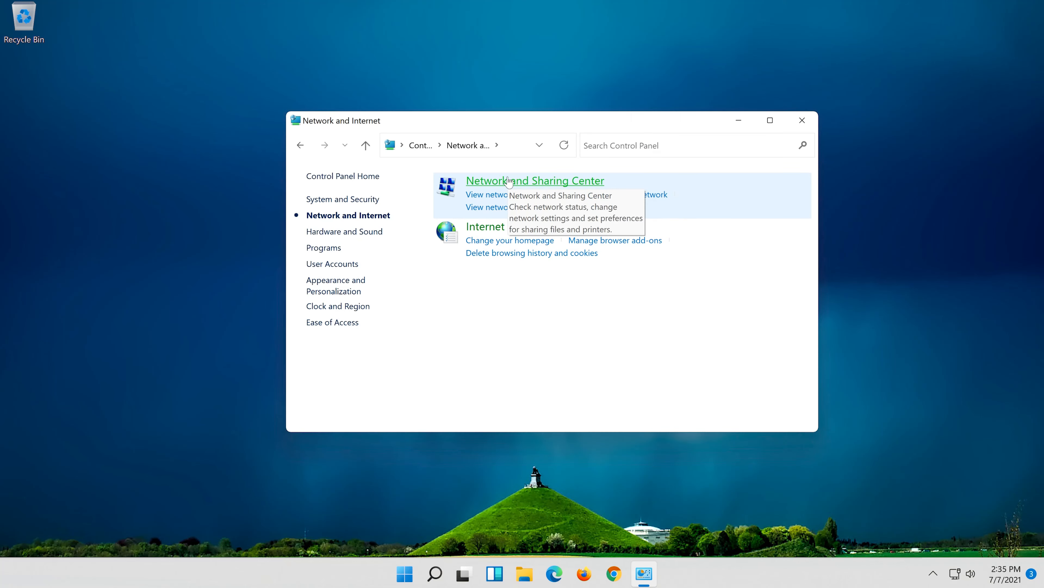
left_click(509, 181)
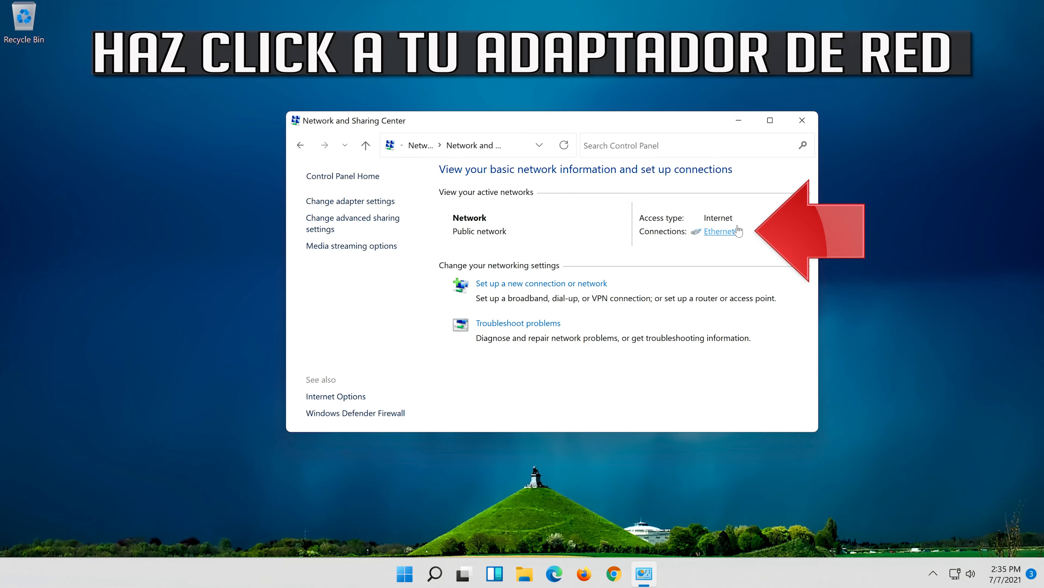
Open the Internet Protocol Version 4 (TCP/IPv4) properties of the Ethernet0 connection
left_click(718, 237)
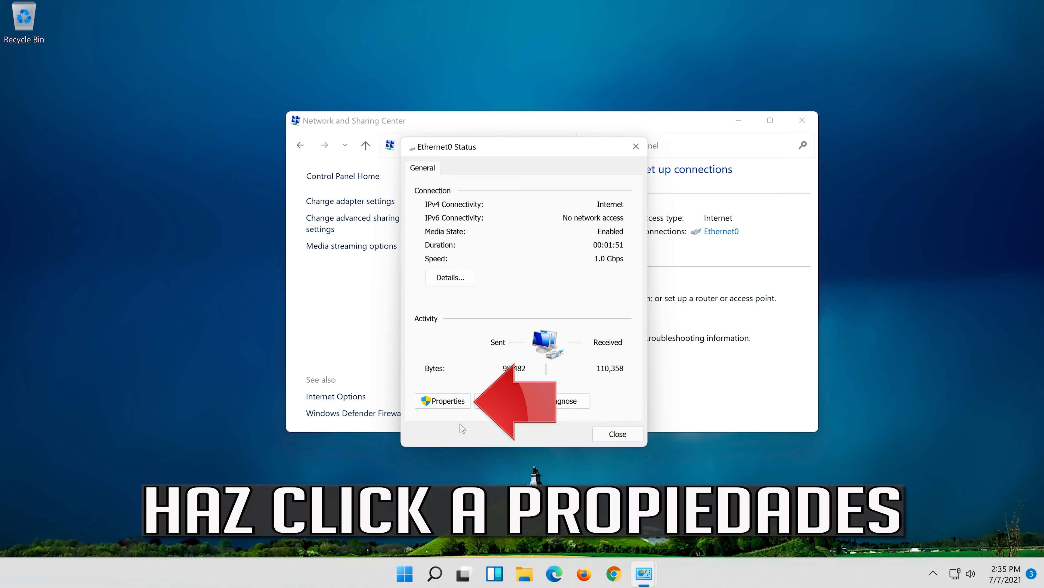
left_click(445, 405)
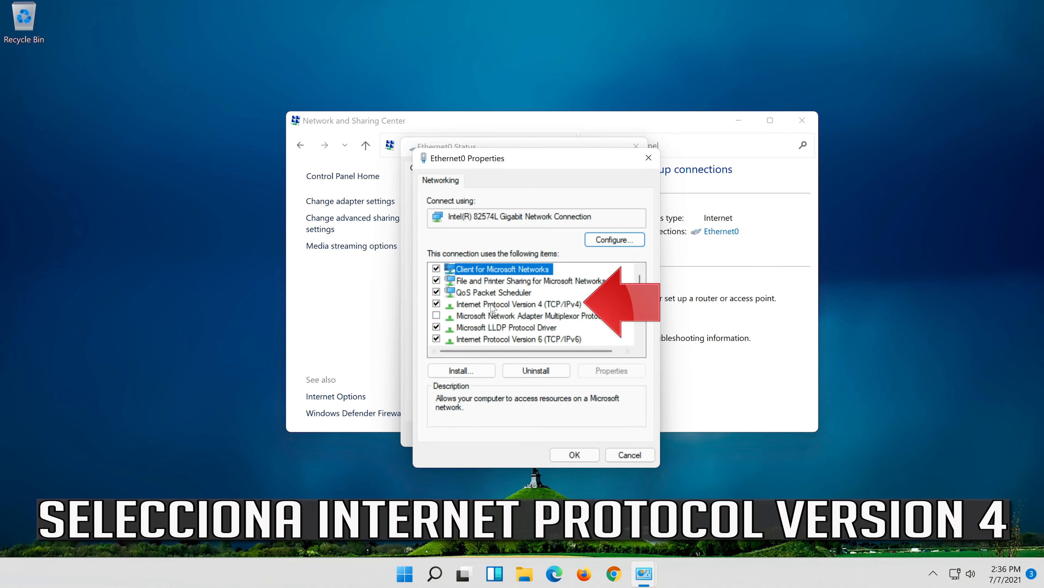
left_click(480, 307)
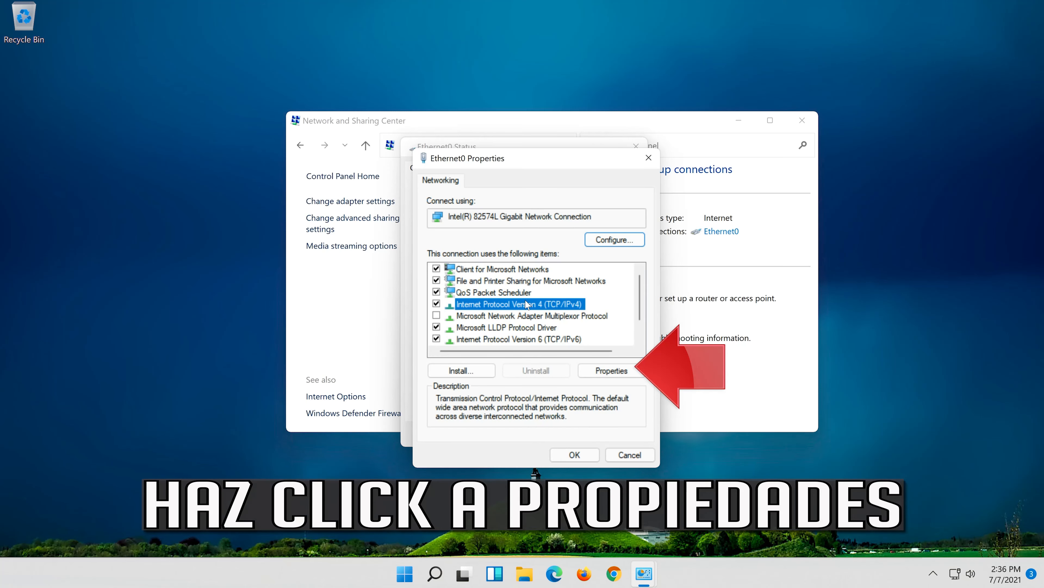
left_click(611, 370)
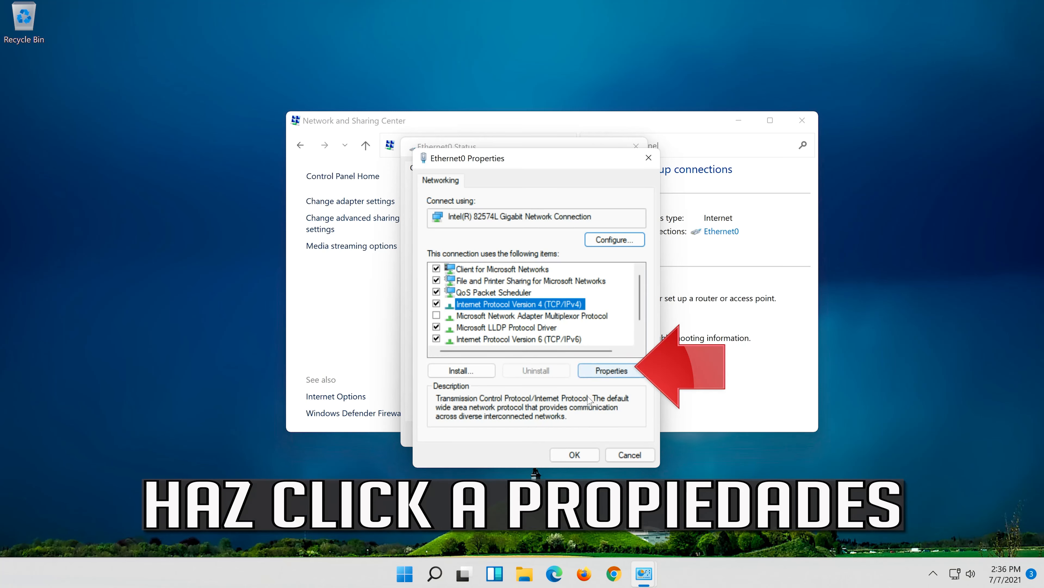
left_click(611, 370)
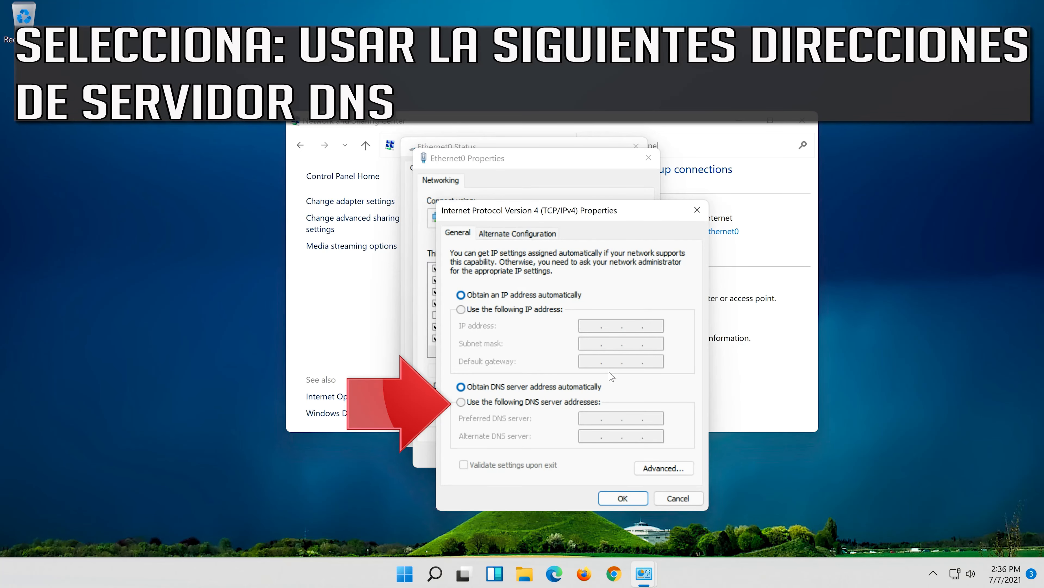
Use manual DNS server addresses with 8.8.8.8 as preferred and 8.8.4.4 as alternate, and accept the IPv4 properties
left_click(461, 402)
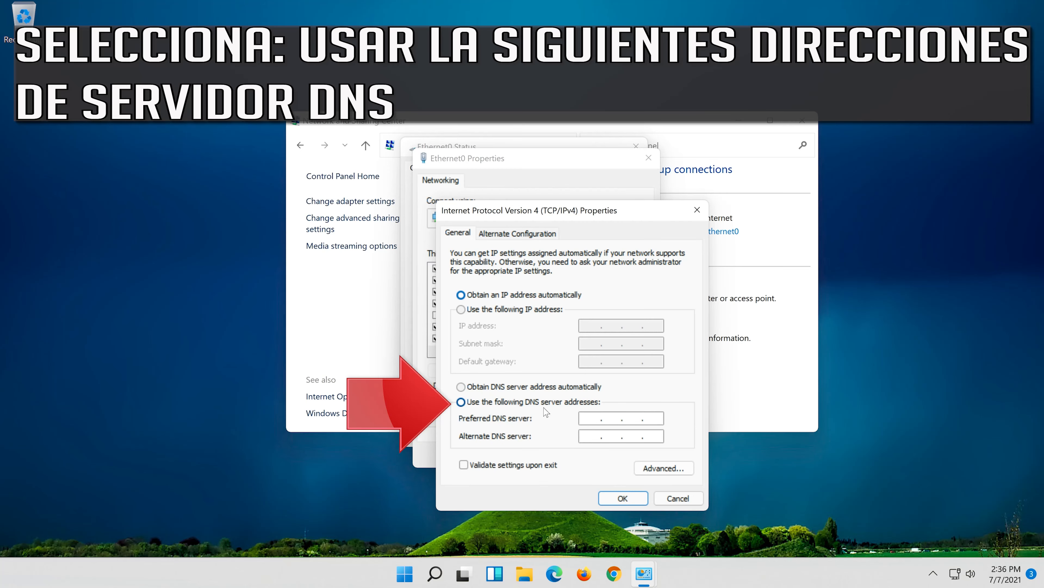
left_click(592, 417)
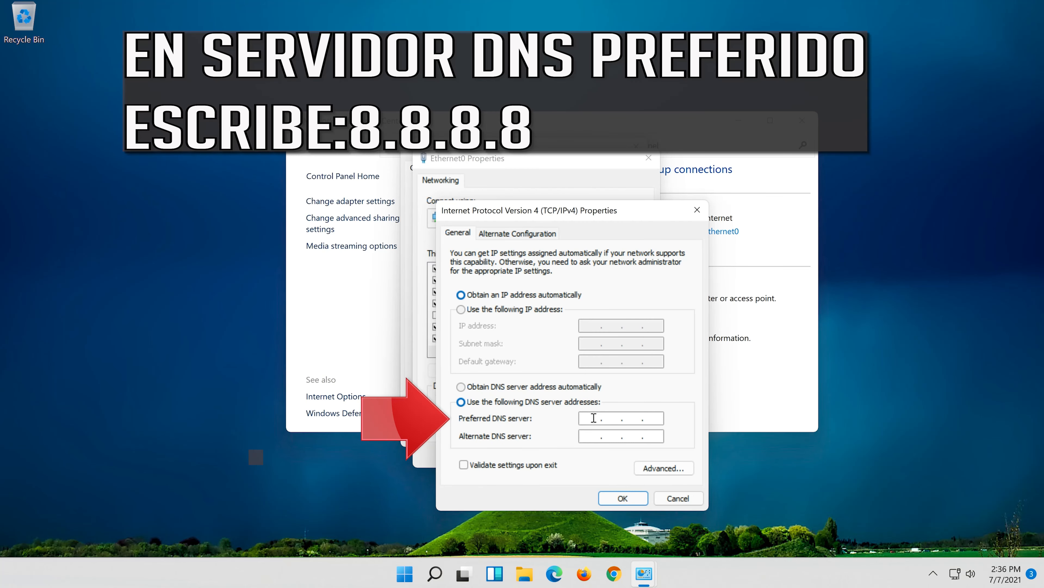
type("8.8.8.8")
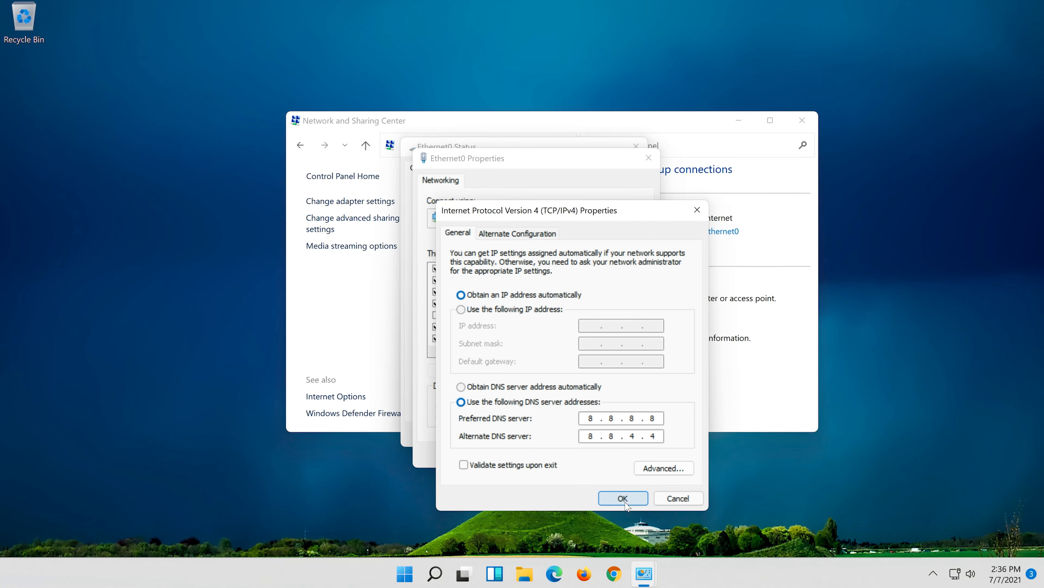
left_click(623, 498)
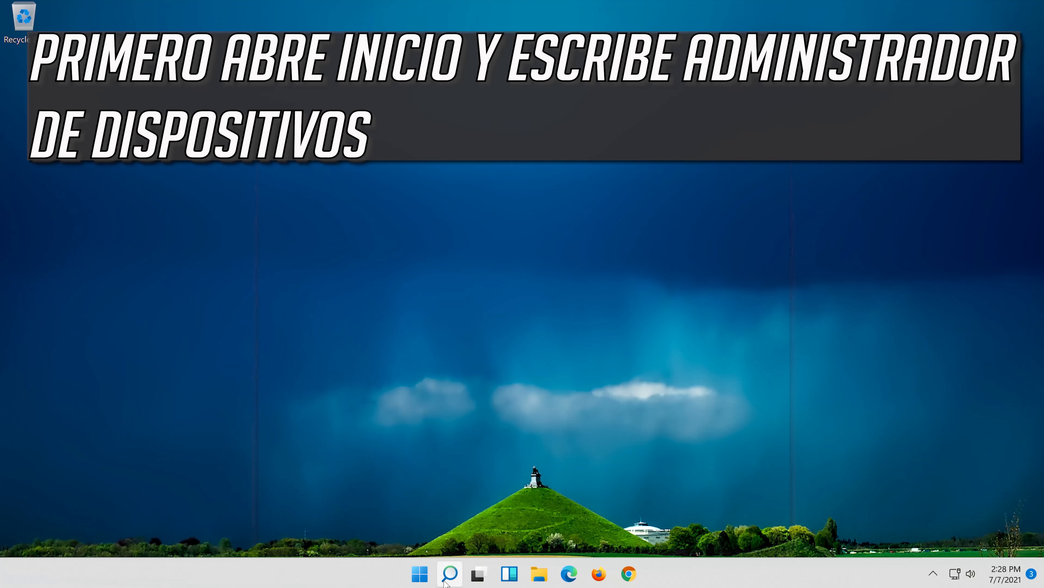
Search for Device Manager, open it and expand the Network adapters category
left_click(446, 579)
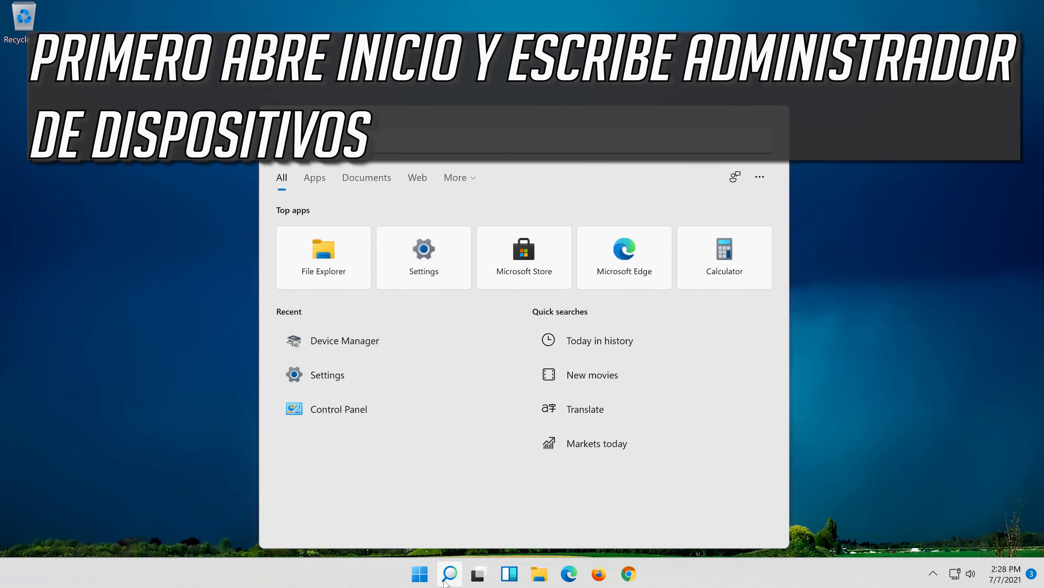
type("device manag")
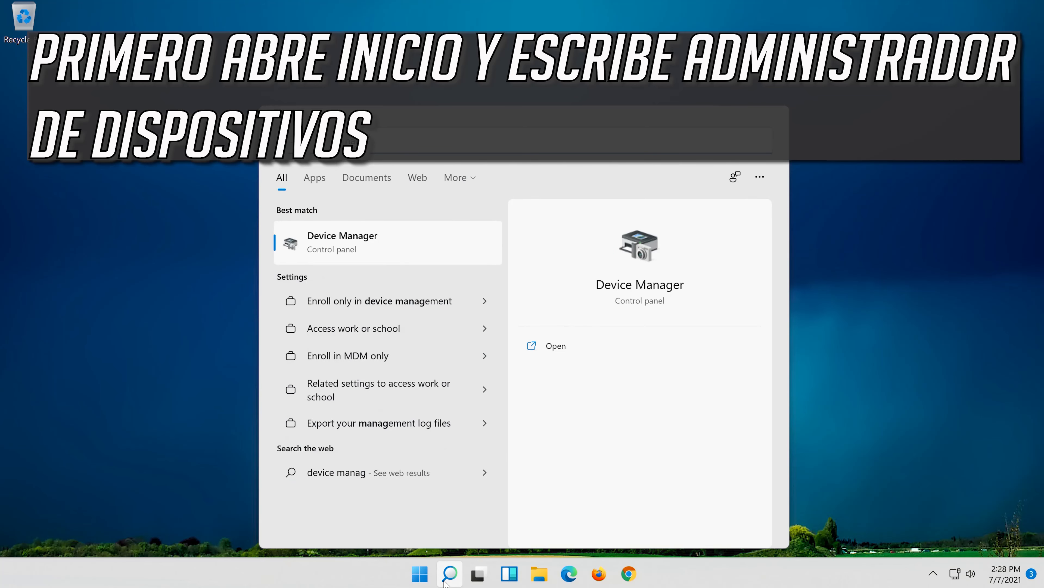
type("er")
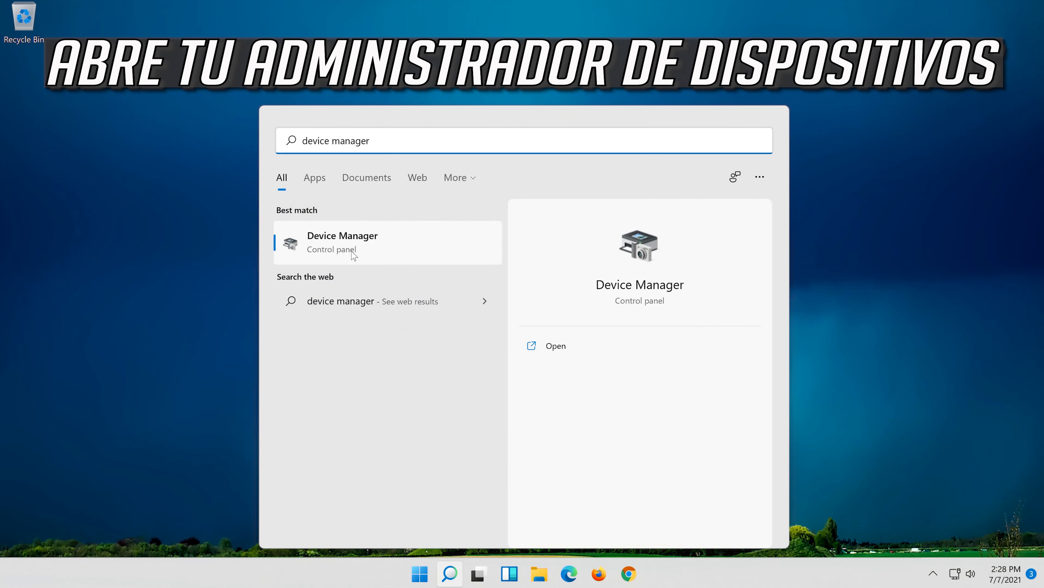
left_click(370, 251)
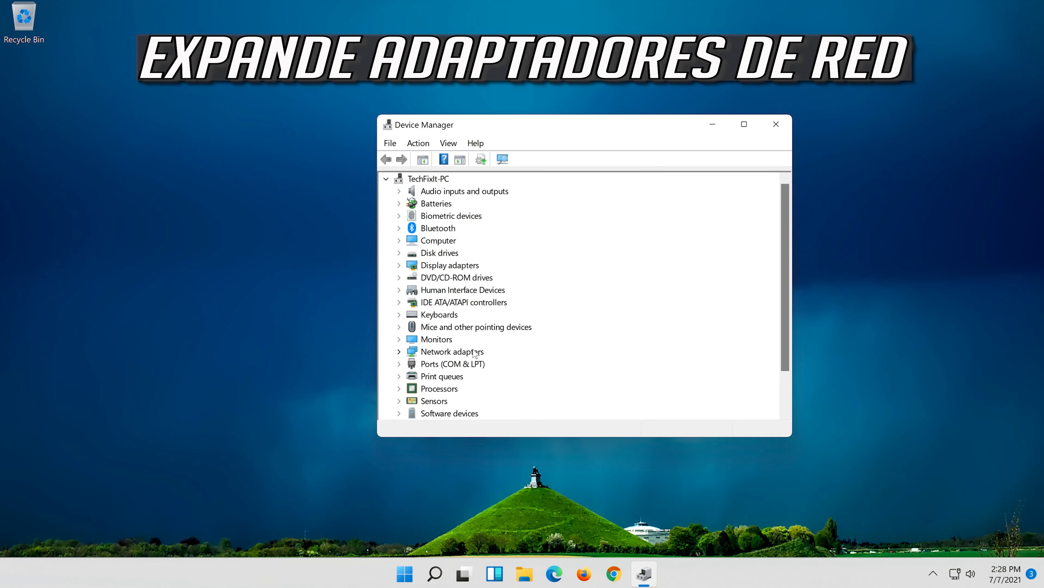
left_click(398, 352)
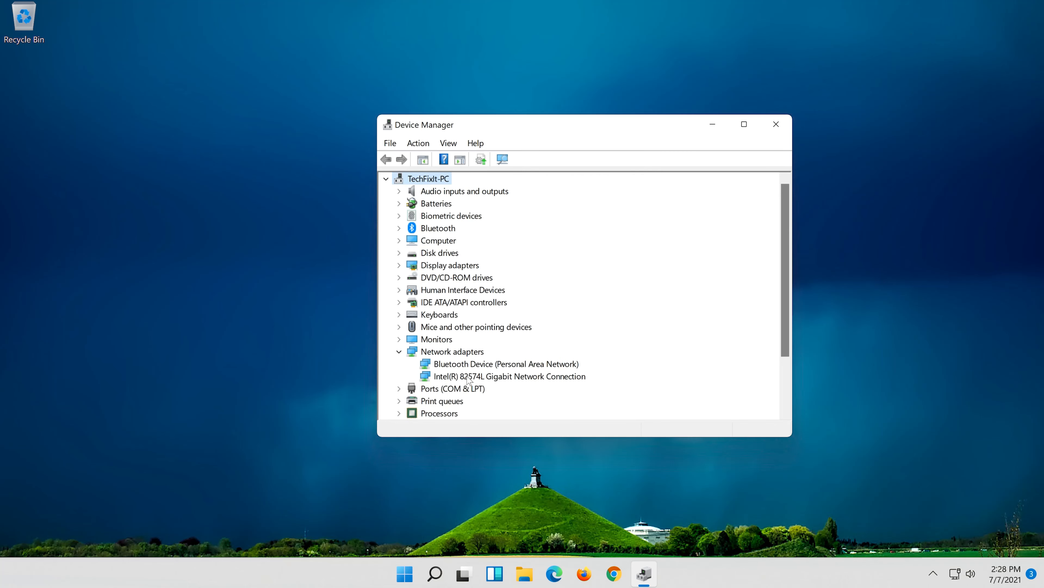
Uninstall the Intel(R) 82574L Gigabit Network Connection device through its driver properties and confirm the removal
left_click(457, 377)
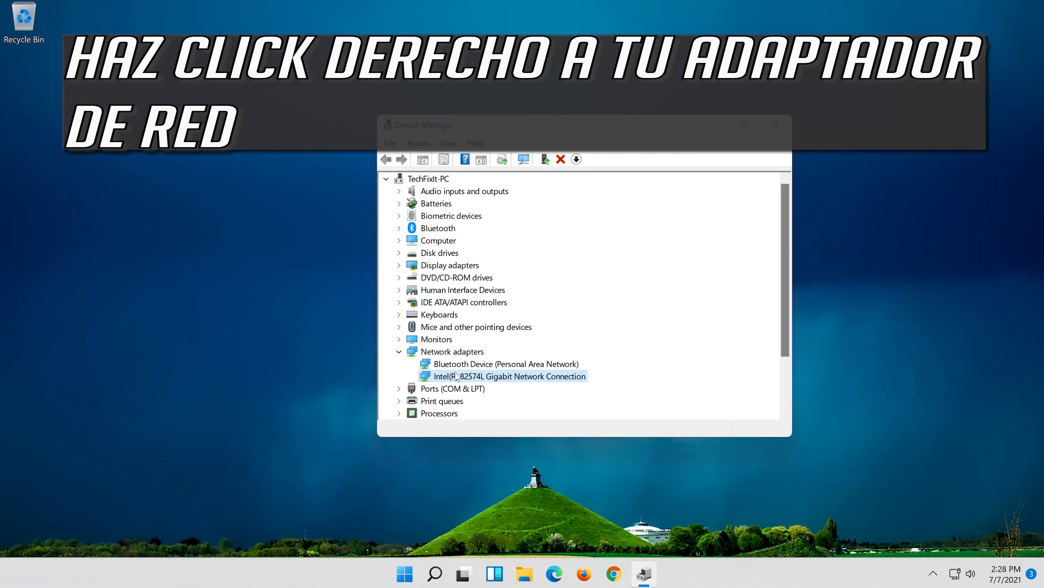
right_click(513, 379)
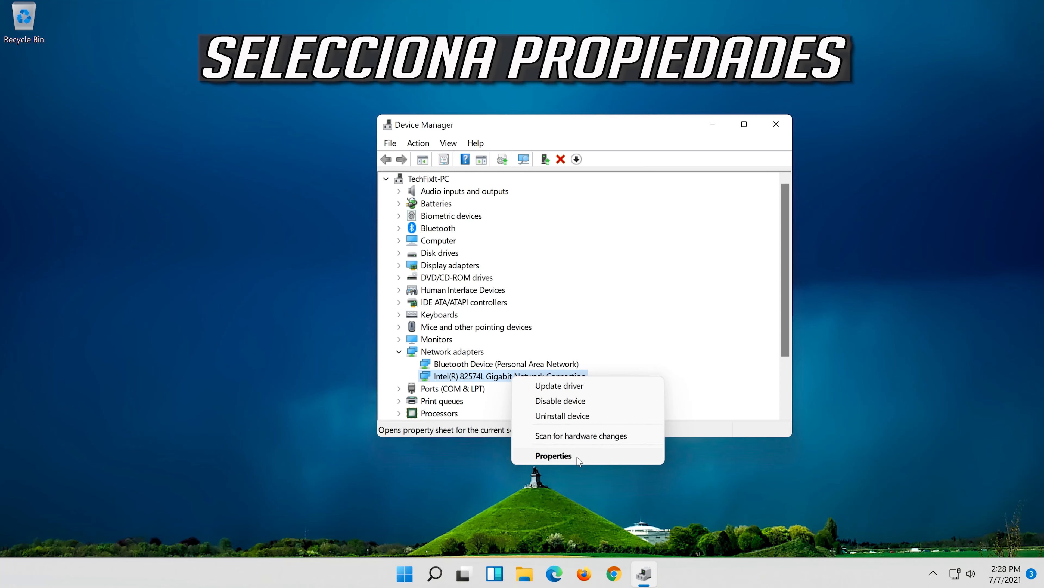
left_click(577, 458)
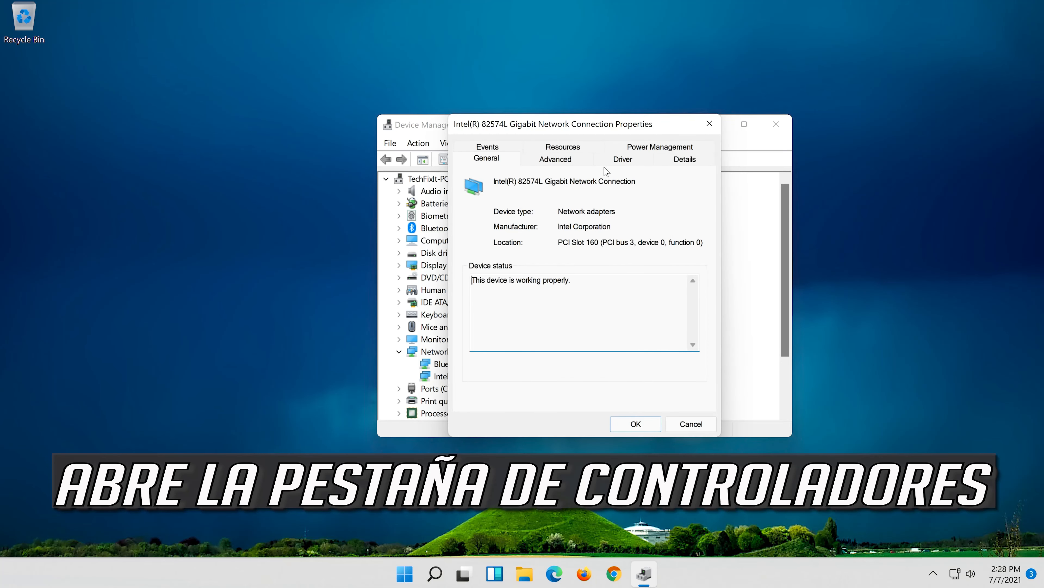
left_click(623, 160)
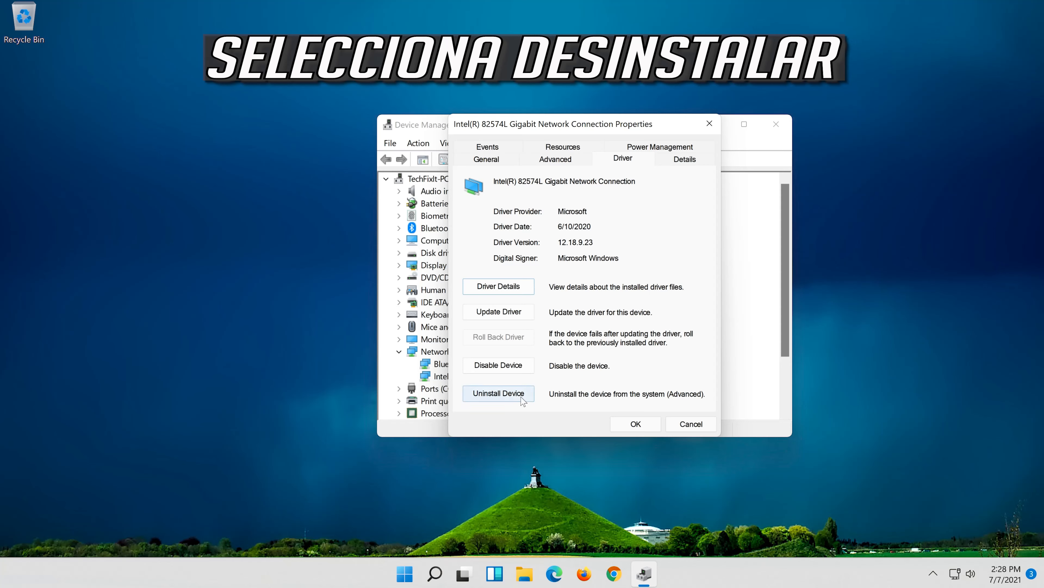
left_click(507, 395)
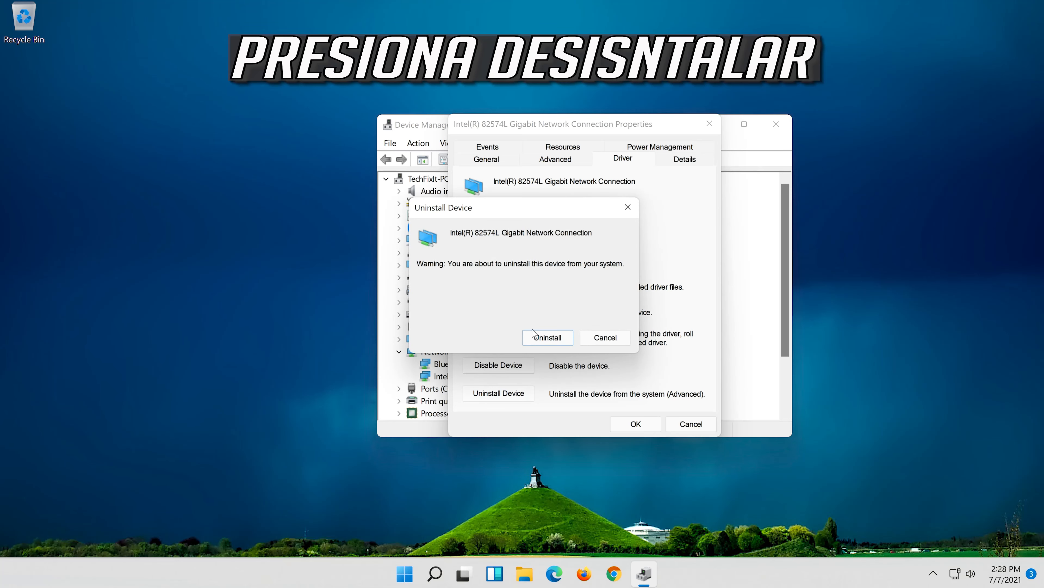
left_click(557, 342)
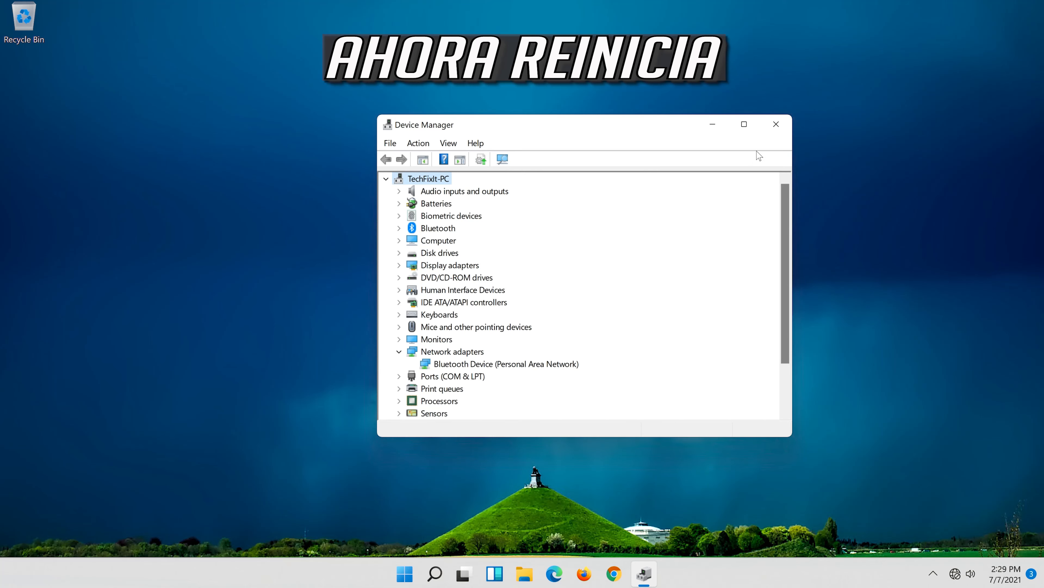
Close Device Manager and restart the computer
left_click(783, 123)
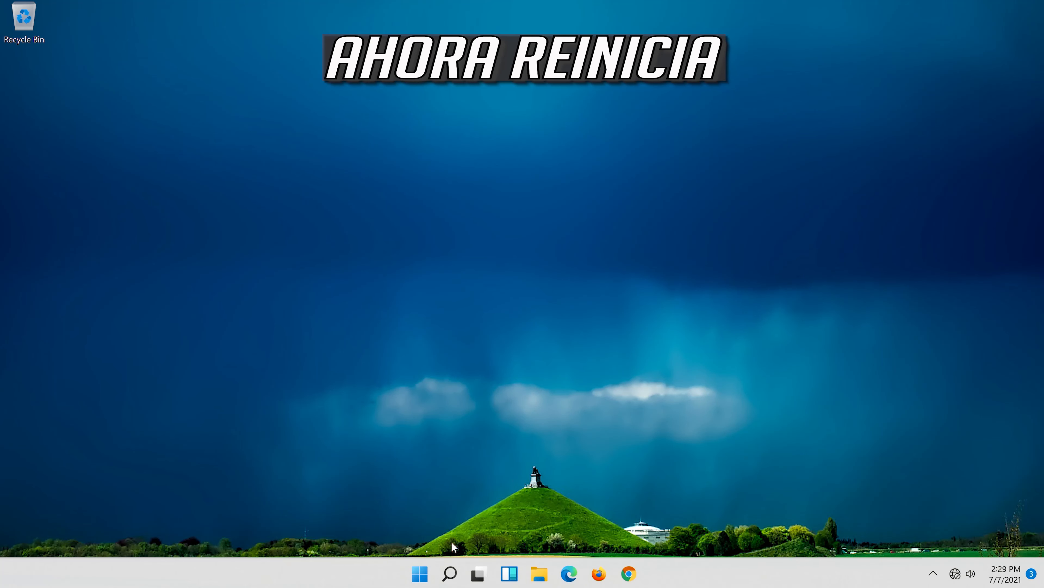
left_click(423, 575)
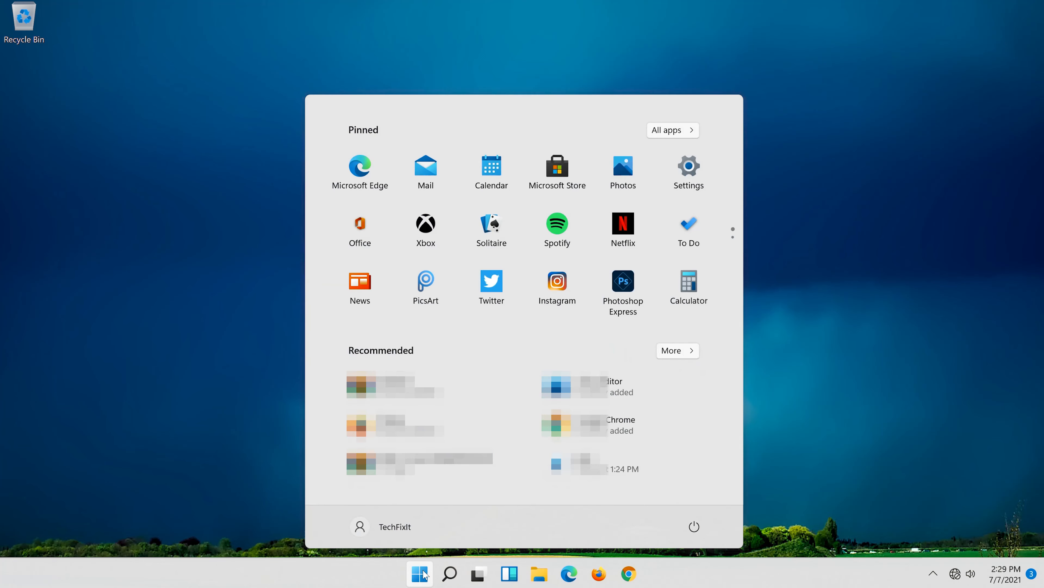
left_click(704, 530)
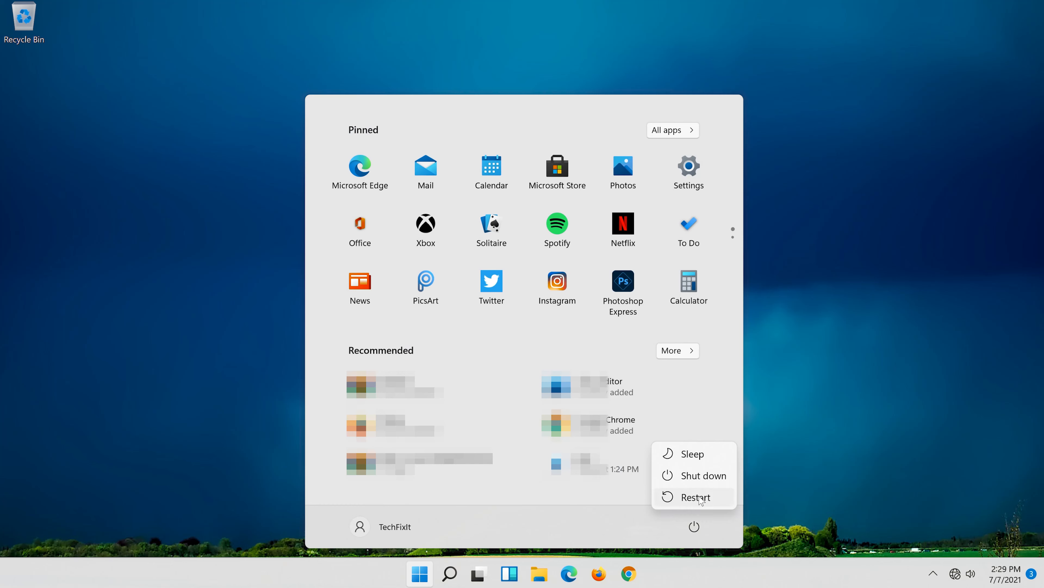
left_click(700, 497)
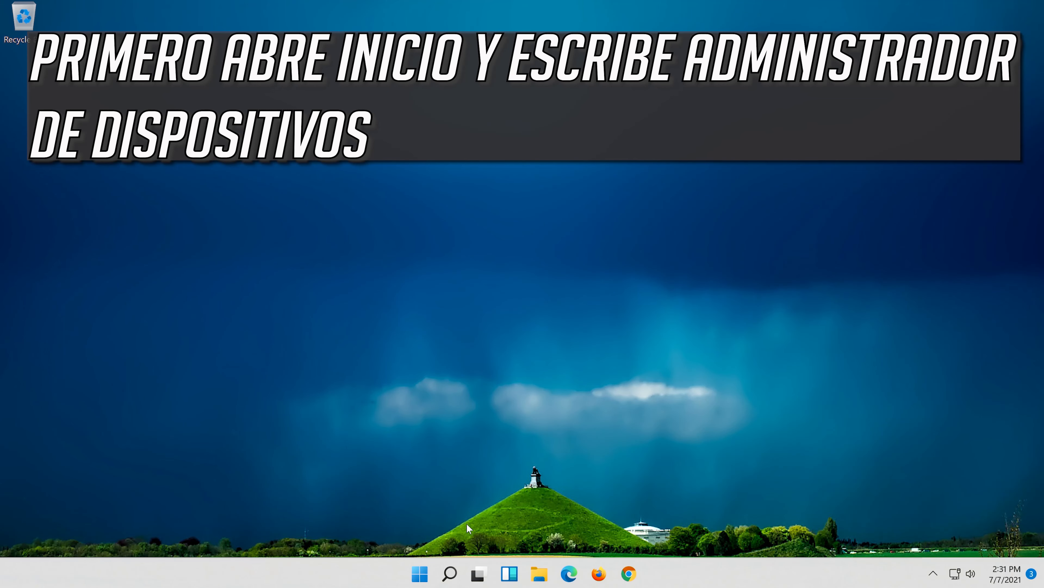
Open Device Manager again through a search for "device manager" and expand Network adapters
left_click(451, 574)
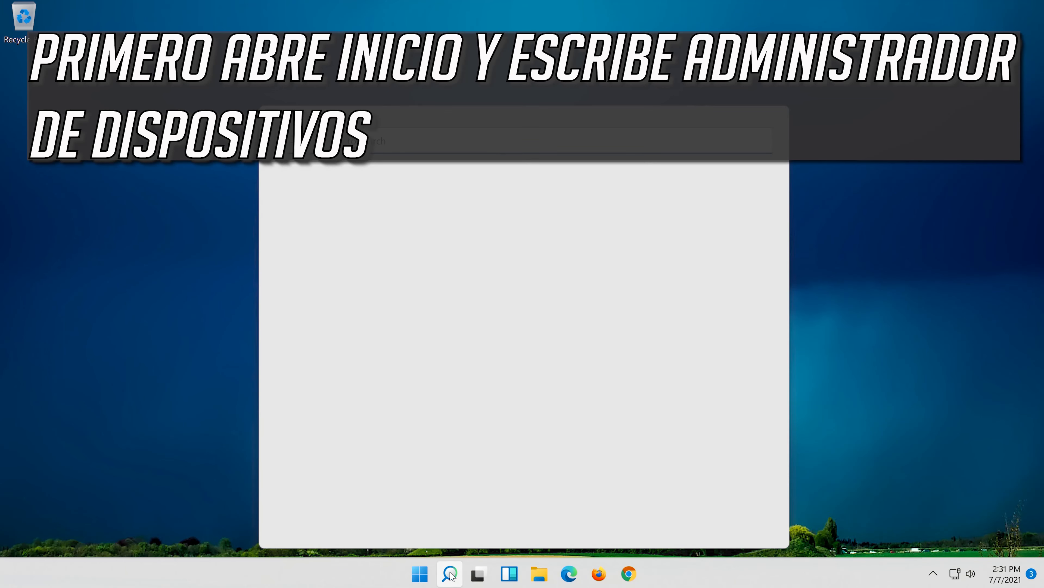
type("dei")
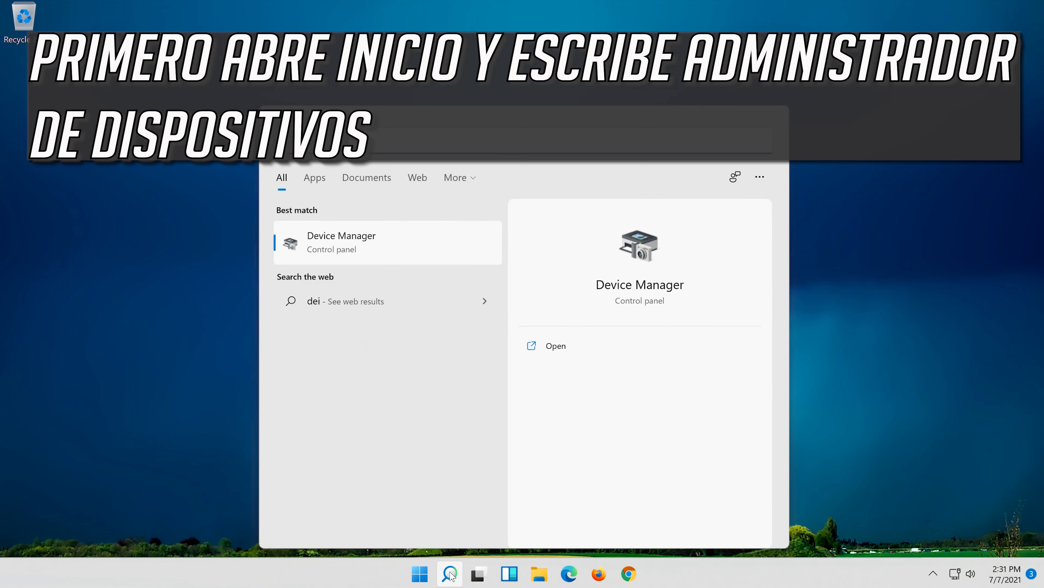
key("BackSpace")
type("vice manager")
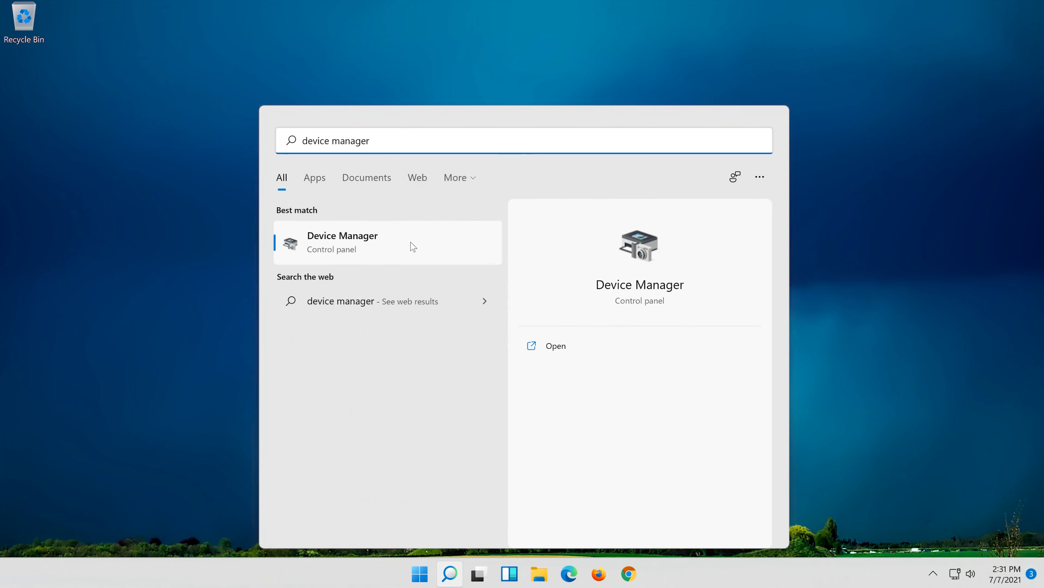
left_click(371, 244)
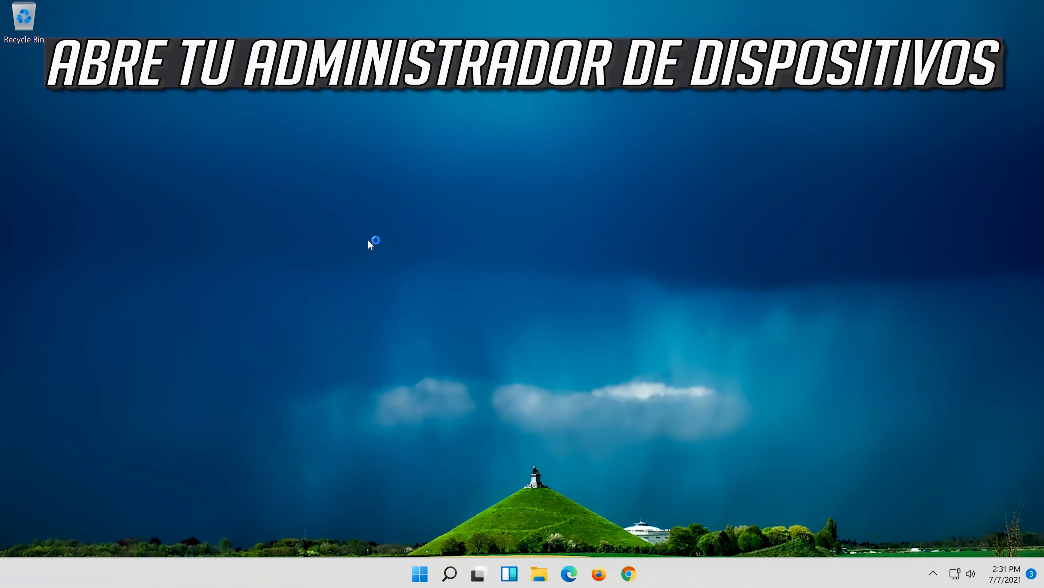
left_click(344, 352)
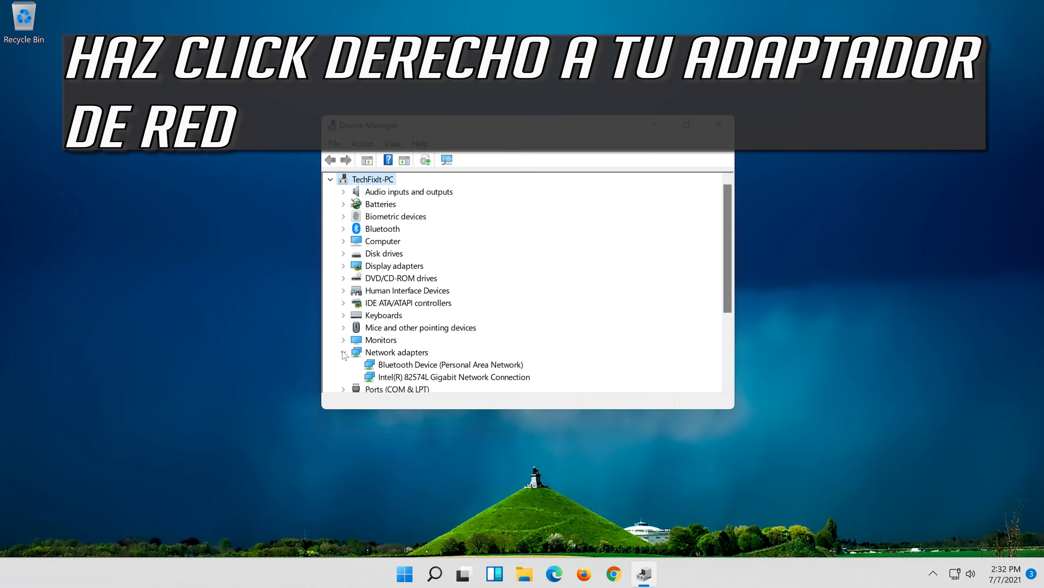
Start a driver update from the driver properties of the Intel(R) 82574L Gigabit Network Connection
left_click(399, 379)
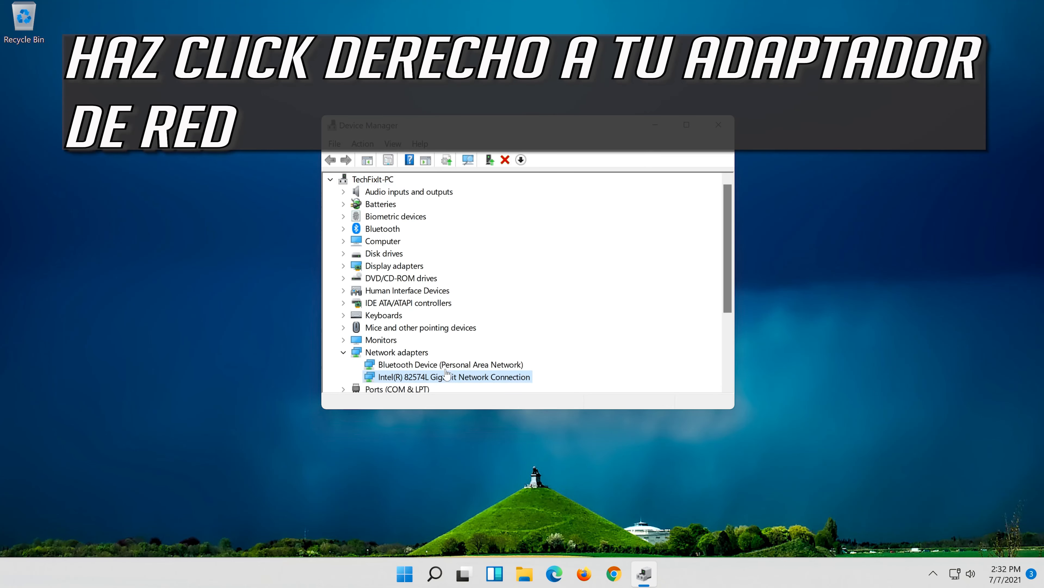
right_click(459, 378)
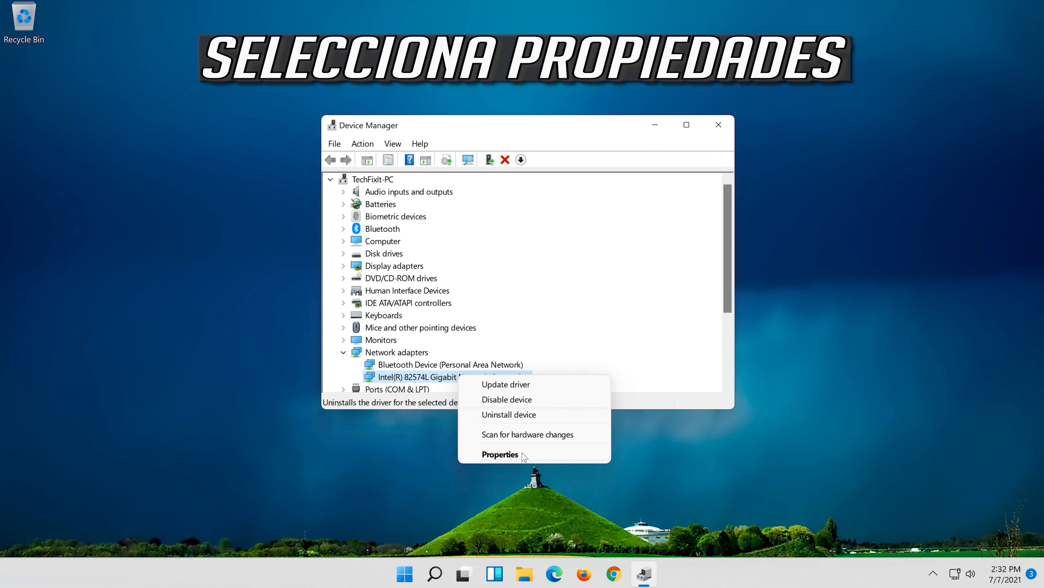
left_click(512, 456)
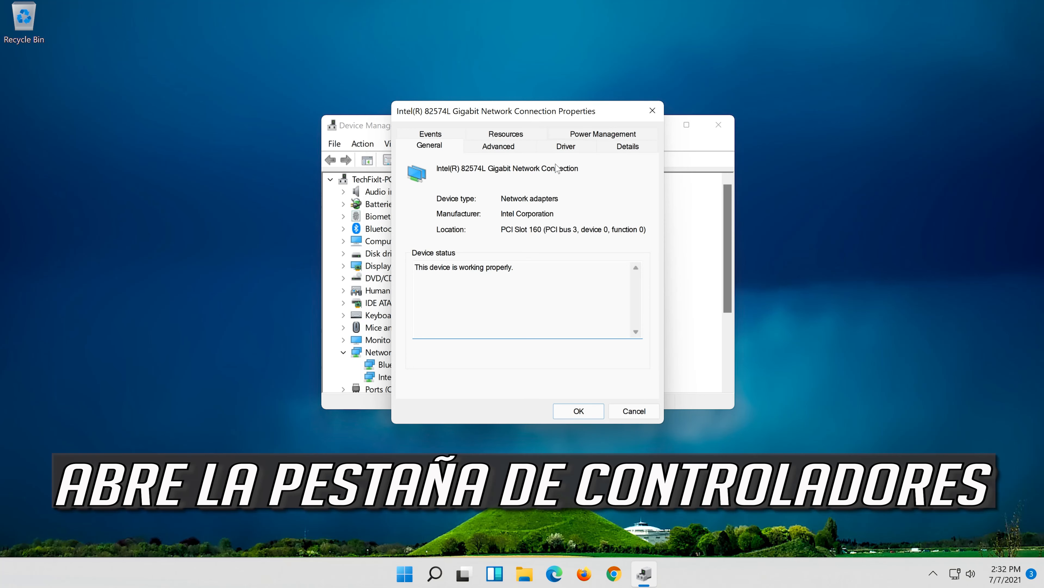
left_click(561, 148)
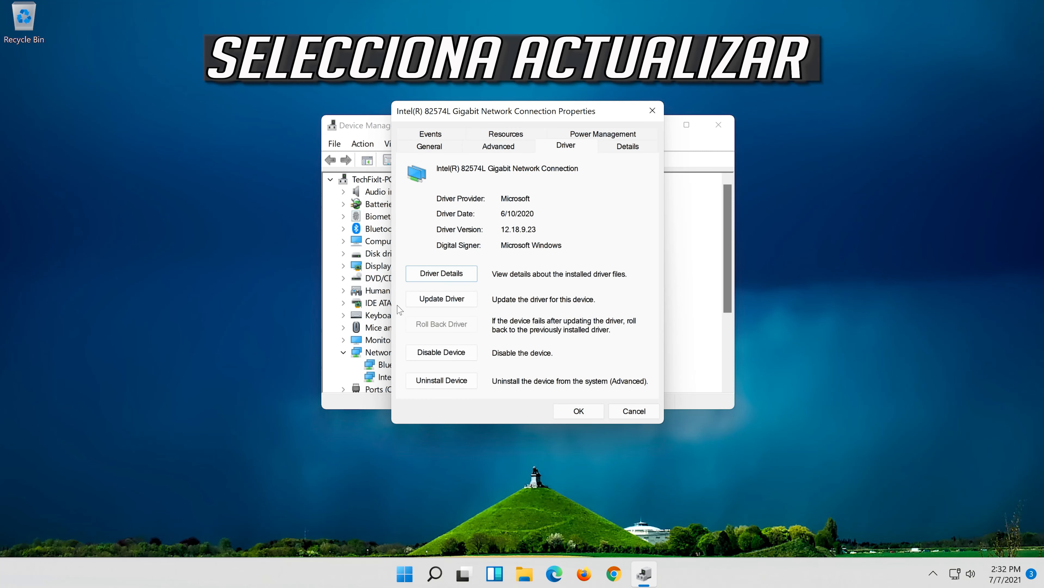
left_click(438, 303)
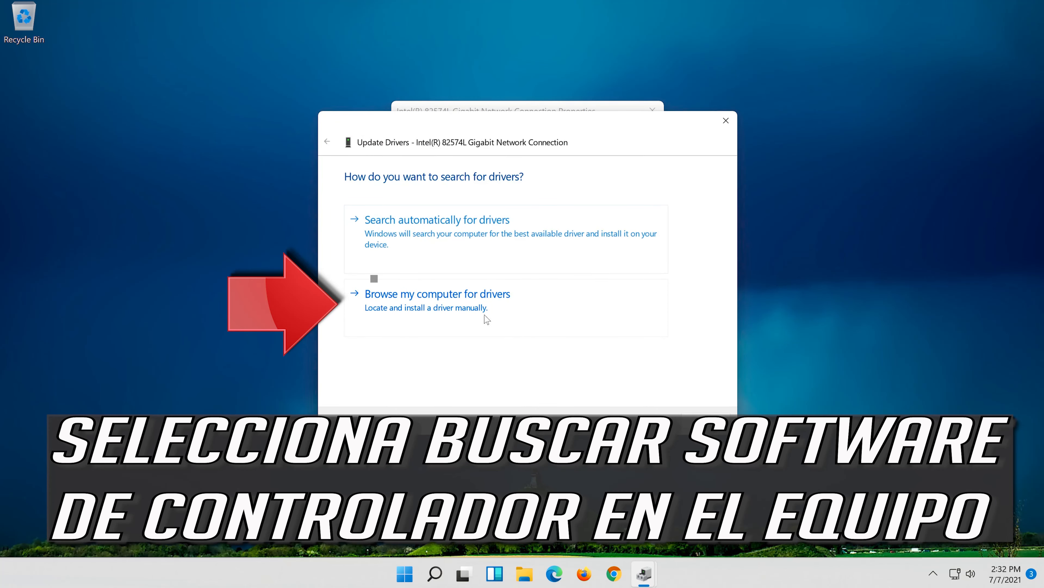
Install the Intel(R) 82574L Gigabit Network Connection driver from the list of drivers available on the computer, and close the wizard and device properties
left_click(470, 321)
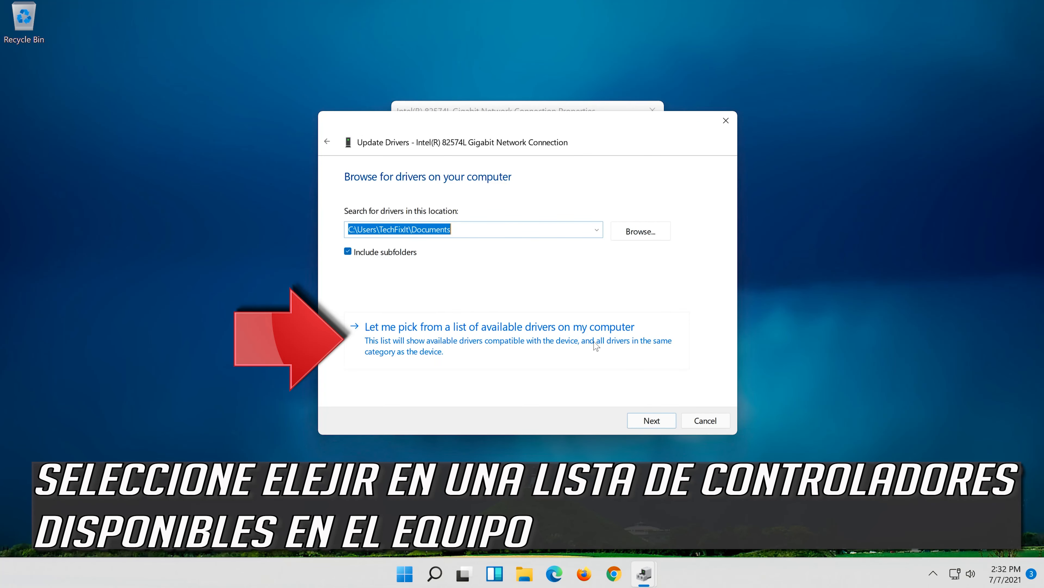
left_click(492, 344)
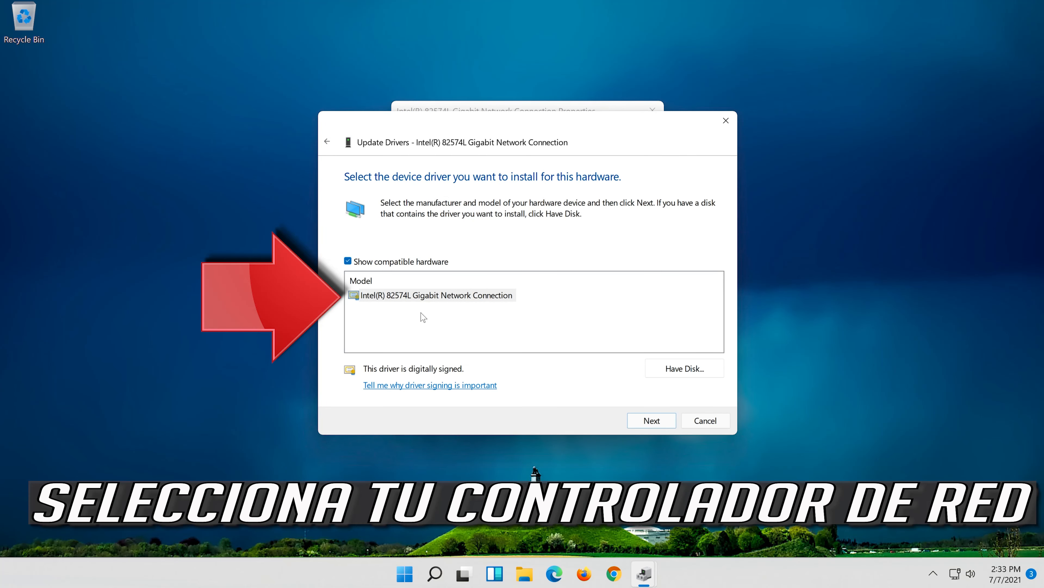
left_click(428, 295)
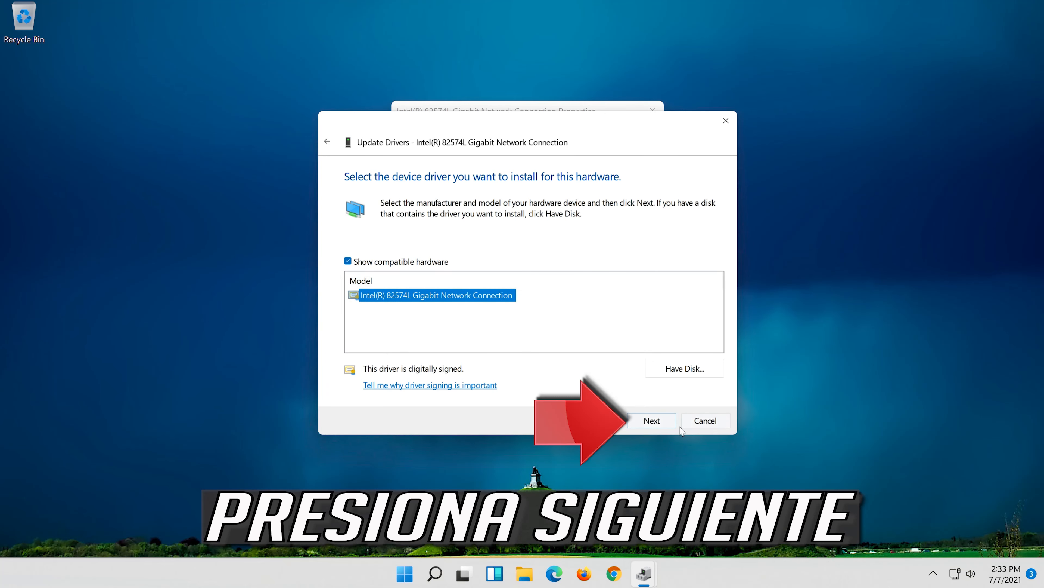
left_click(647, 420)
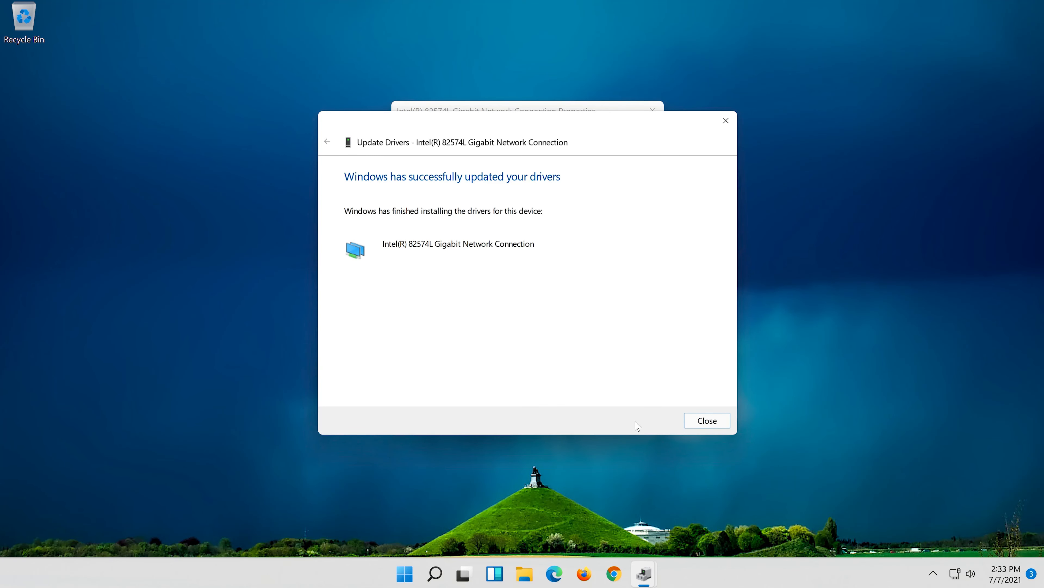
left_click(710, 417)
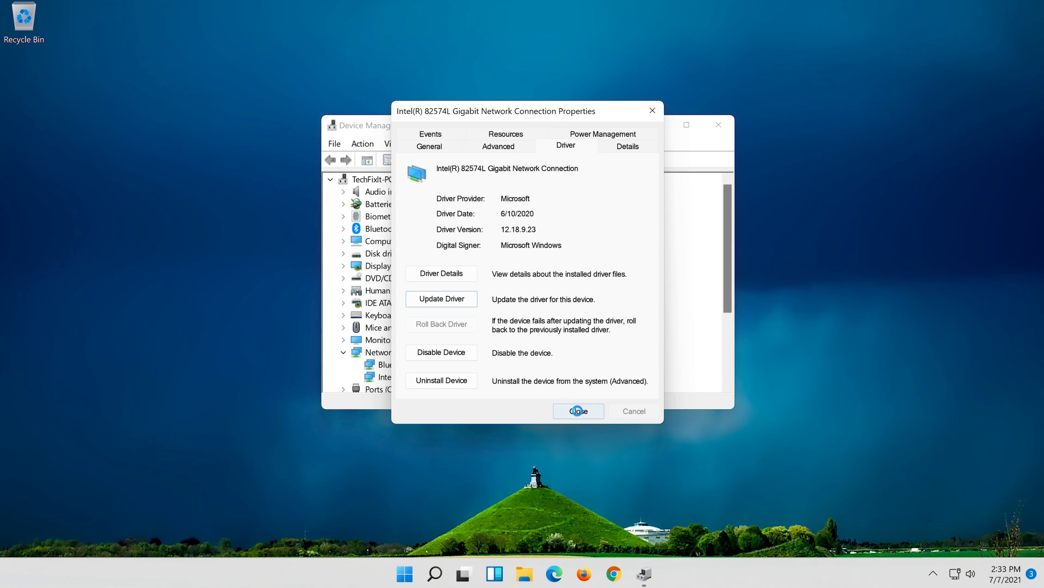
left_click(573, 410)
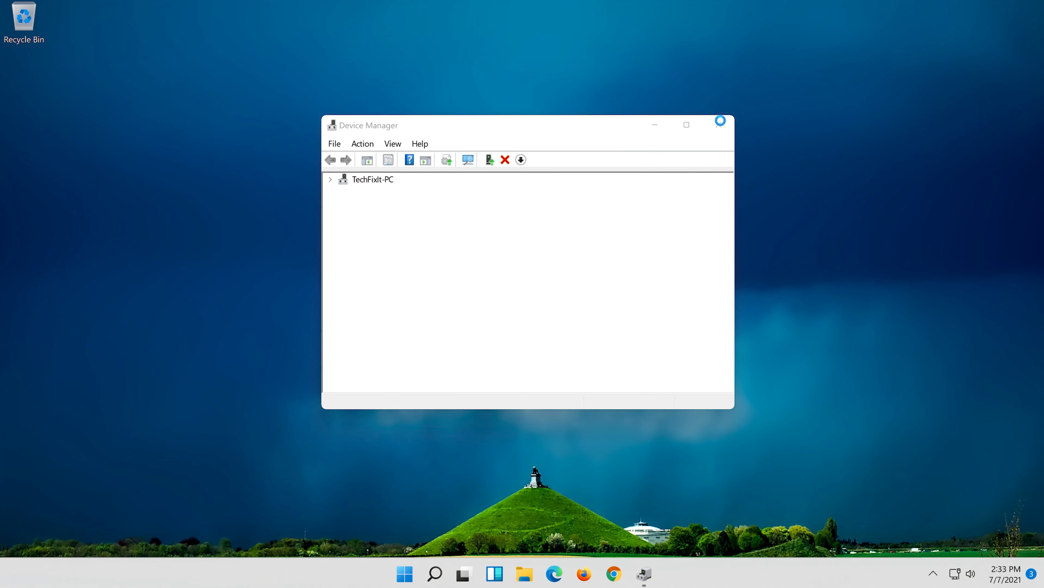
Close Device Manager and restart the computer to finish the driver update
left_click(721, 124)
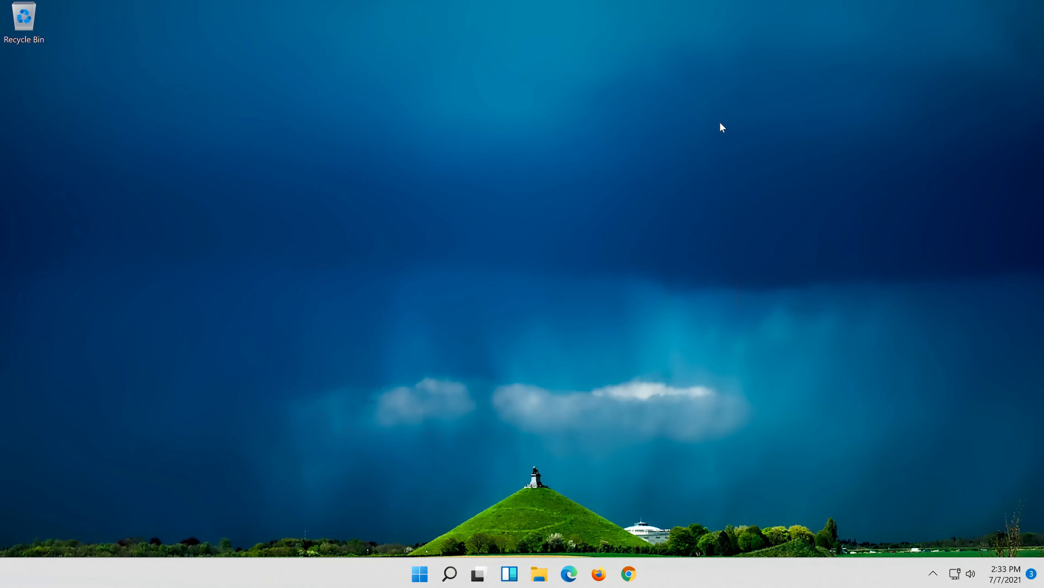
left_click(417, 562)
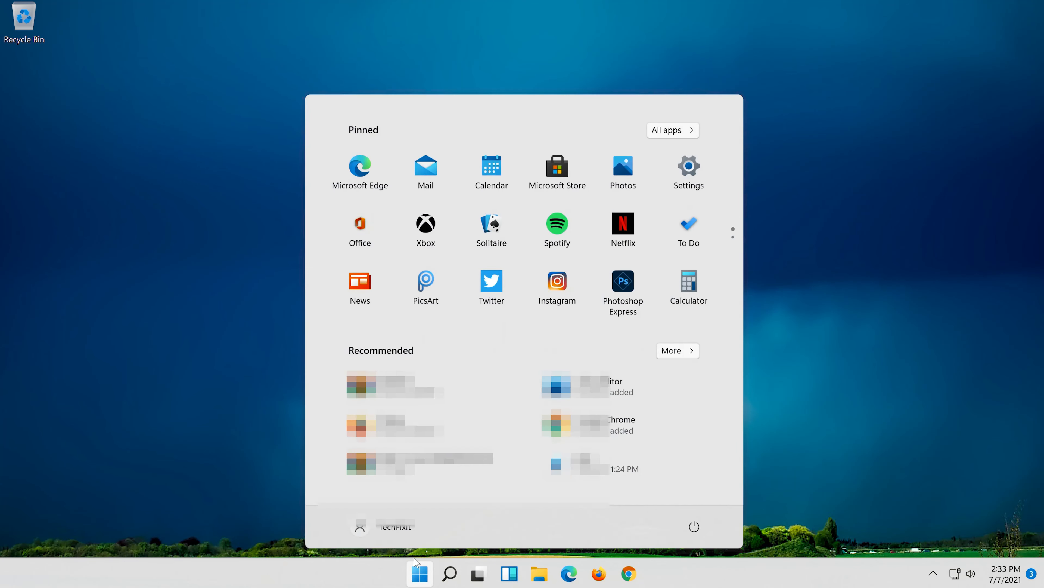
left_click(693, 525)
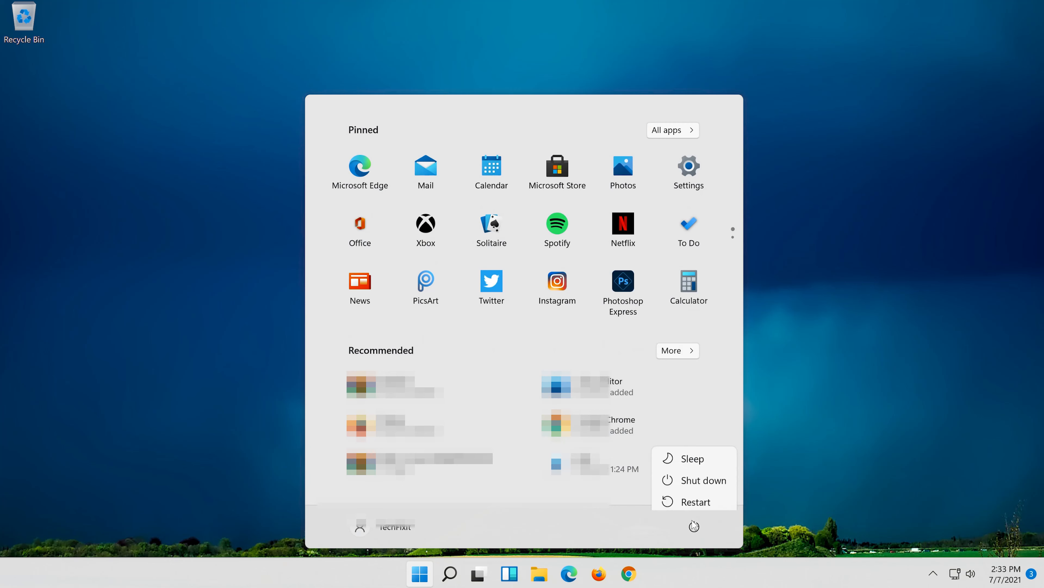
left_click(695, 500)
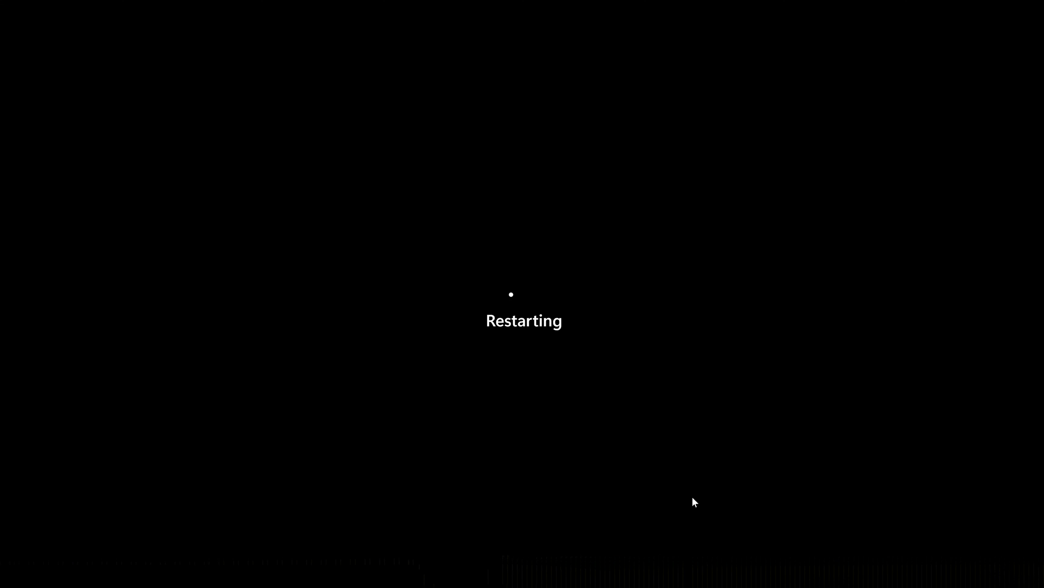